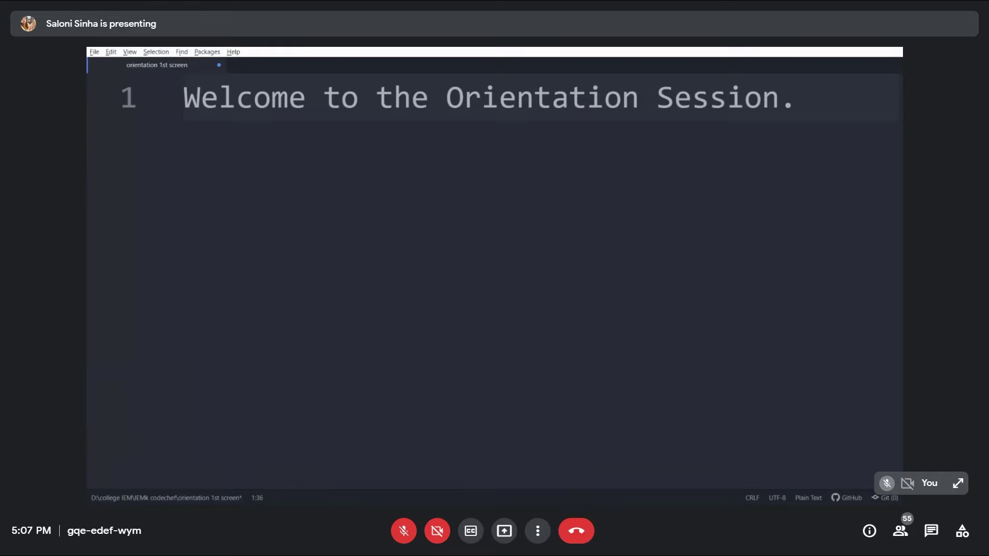
- Take the shared editor out of full screen using its View menu
left_click(129, 52)
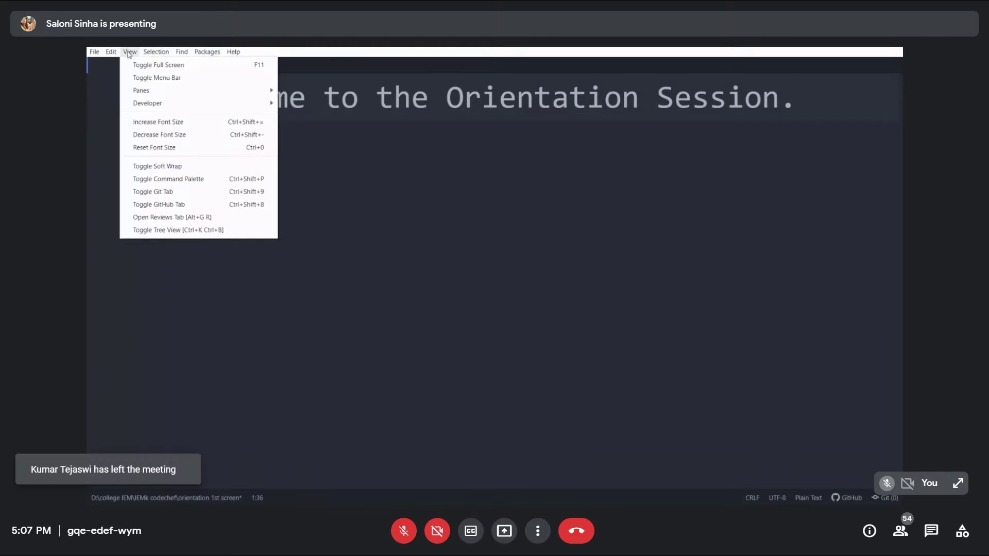
left_click(158, 66)
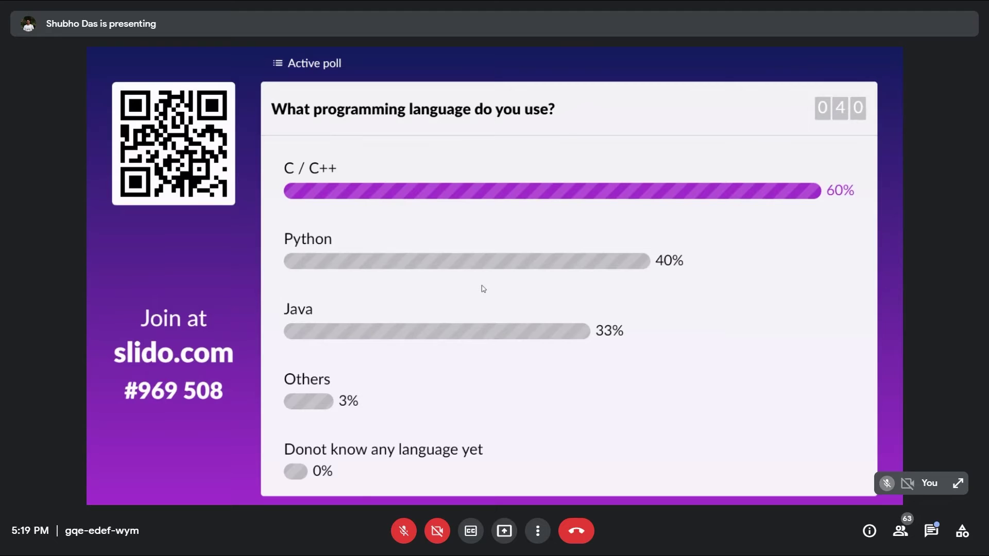
- Switch windows to show the 'What platform do you use?' poll
key("alt+Tab")
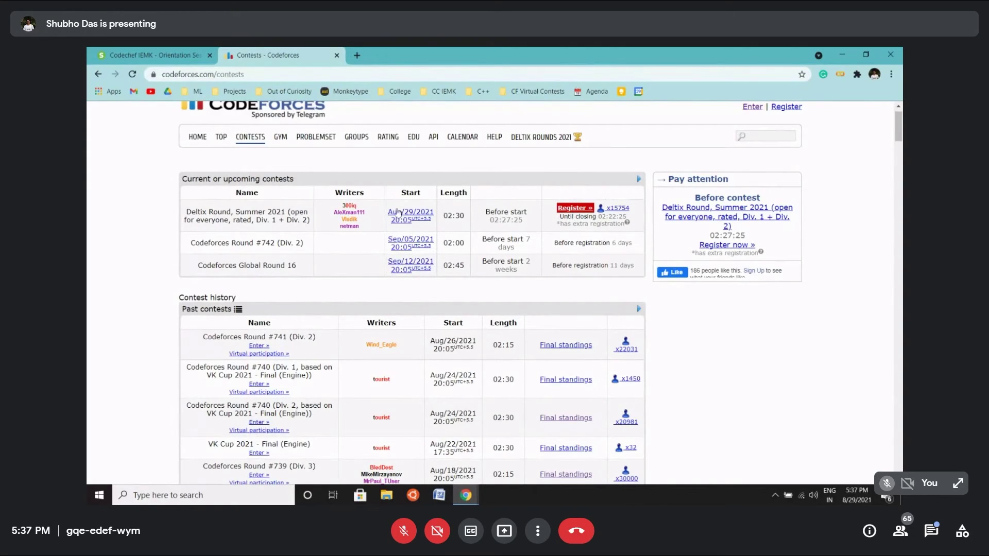
- Sign in, staying logged in for a month, register for Deltix Round Summer 2021, and reload contests
left_click(576, 207)
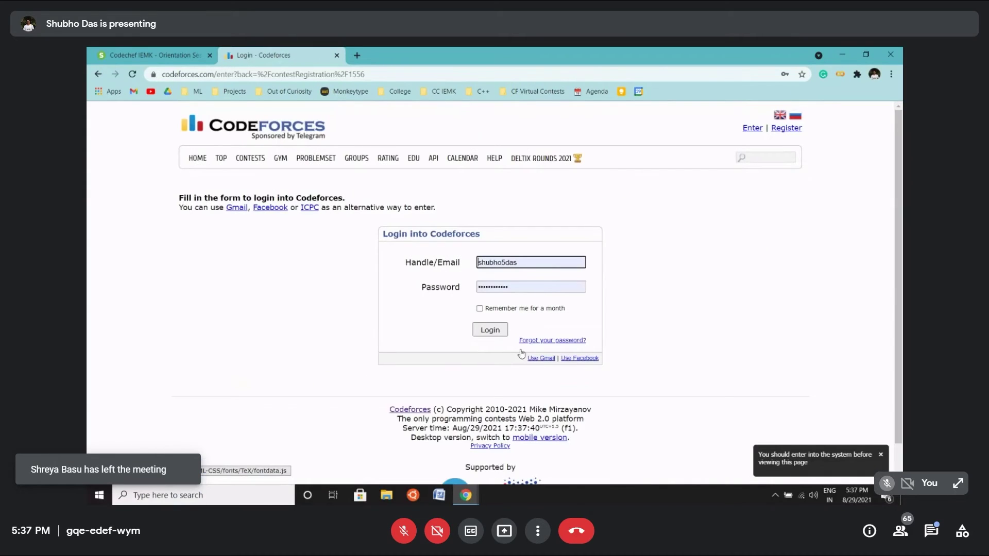
left_click(480, 308)
left_click(490, 331)
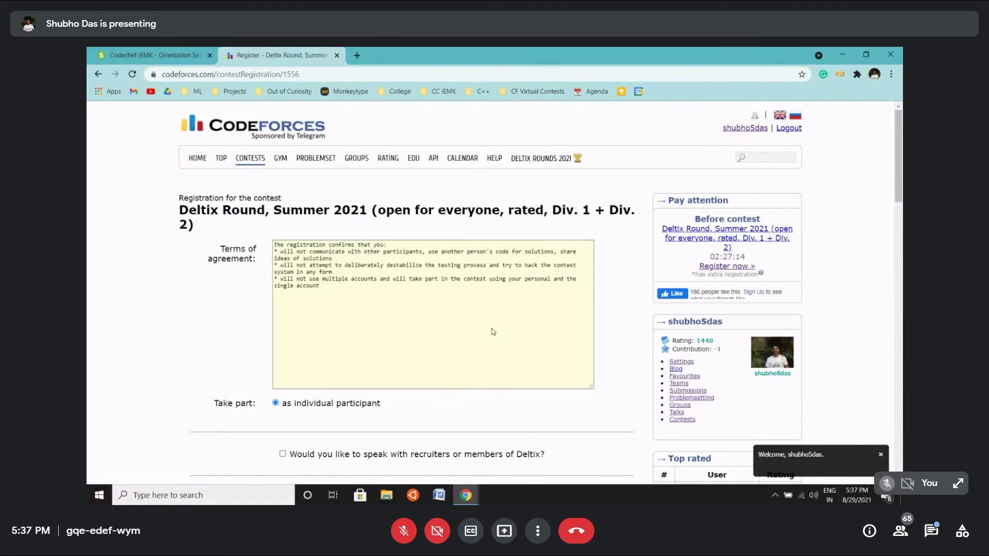
scroll(492, 331, "down", 5)
scroll(492, 331, "up", 3)
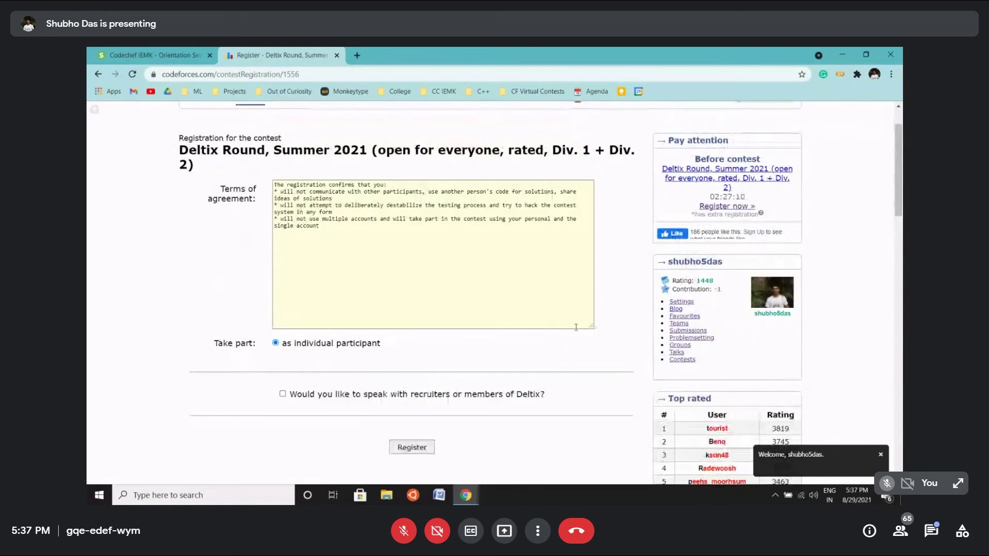
left_click(418, 448)
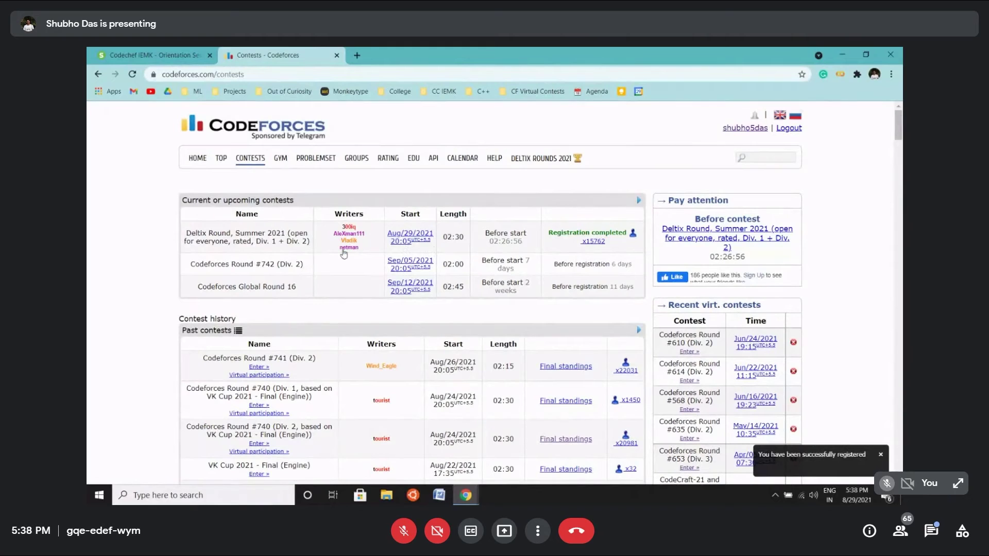
left_click(250, 159)
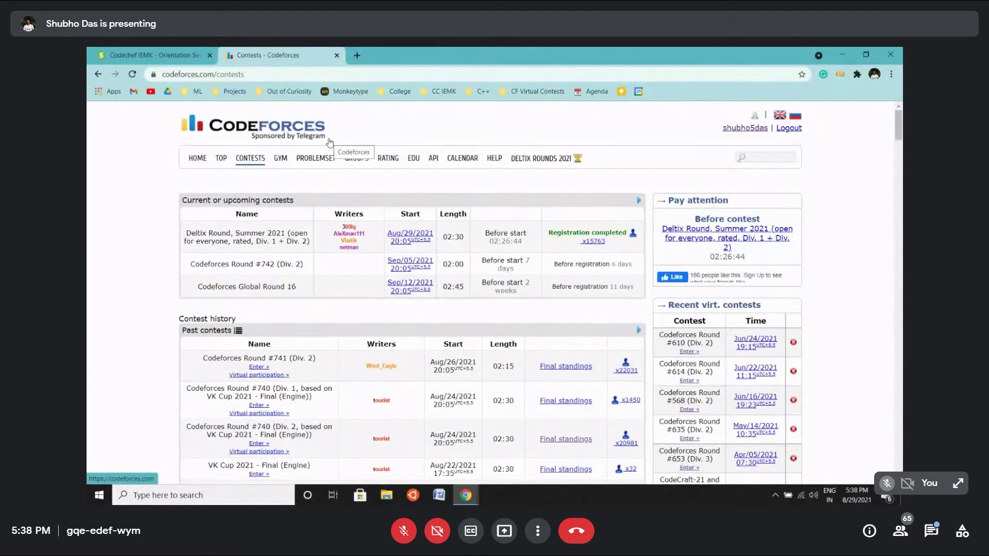
left_click(154, 55)
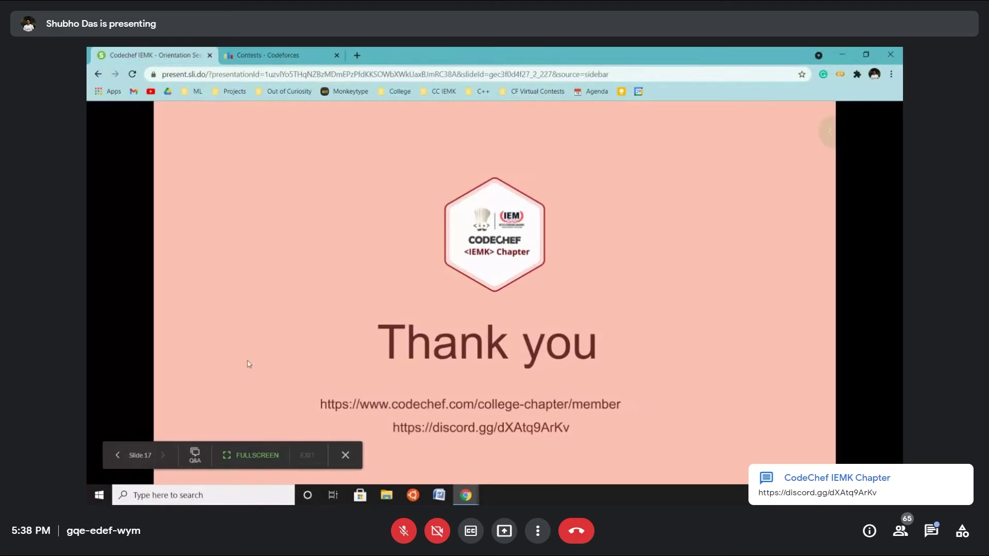
left_click(256, 455)
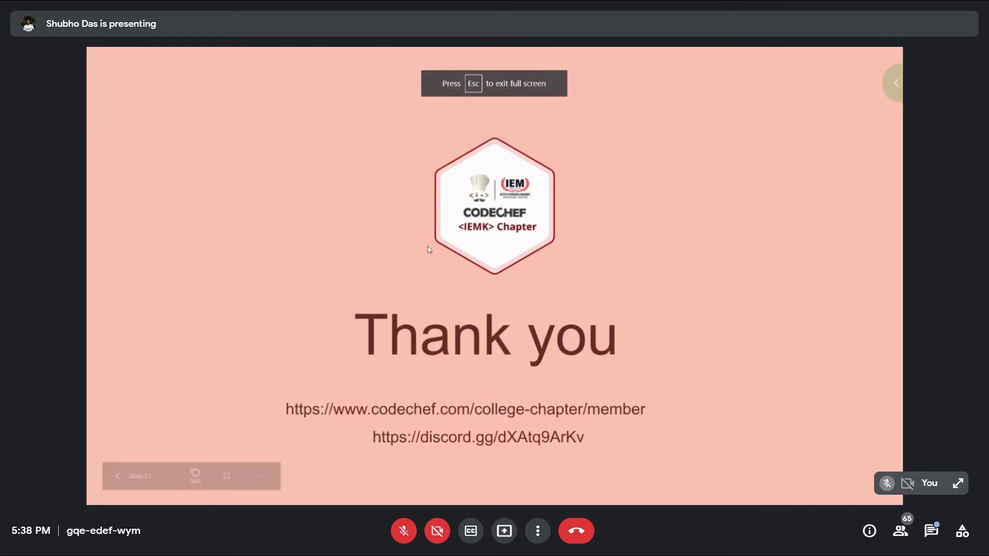
key("Escape")
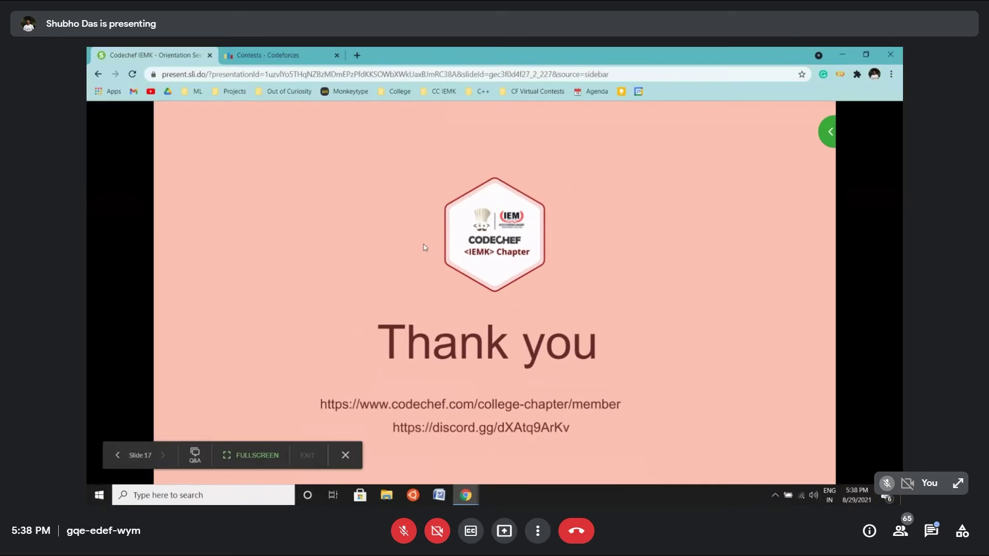
left_click(268, 55)
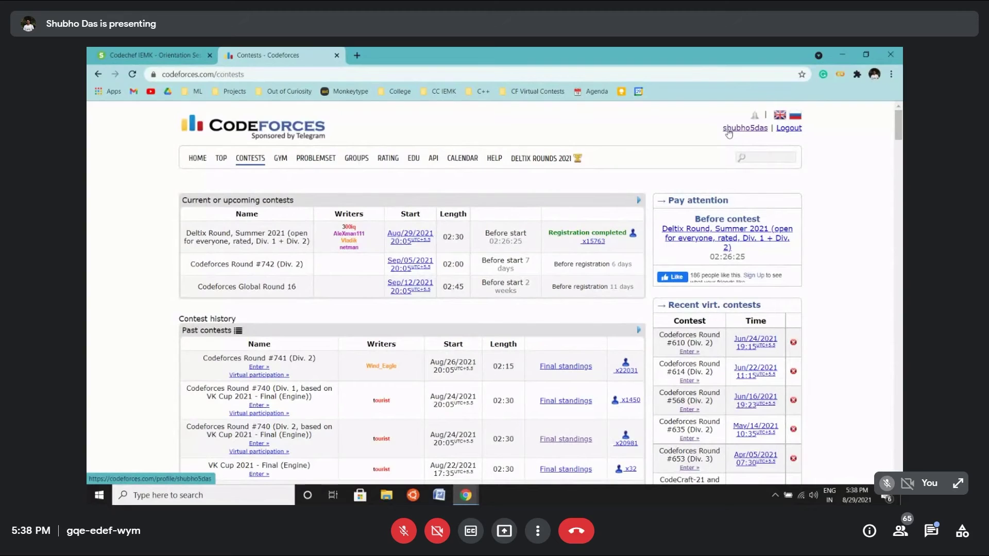
- Open the signed-in account's profile page showing its rating graph and activity
left_click(729, 132)
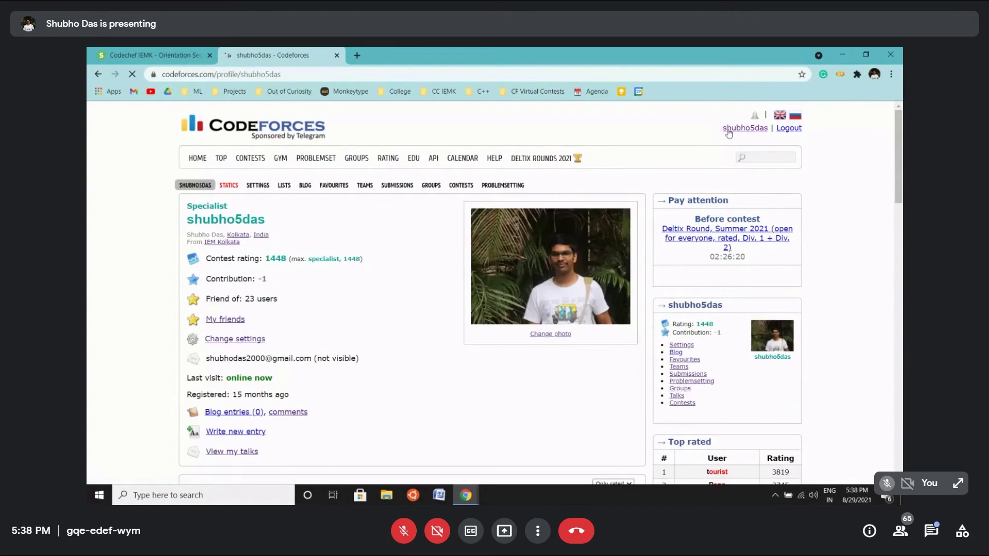
scroll(729, 131, "down", 4)
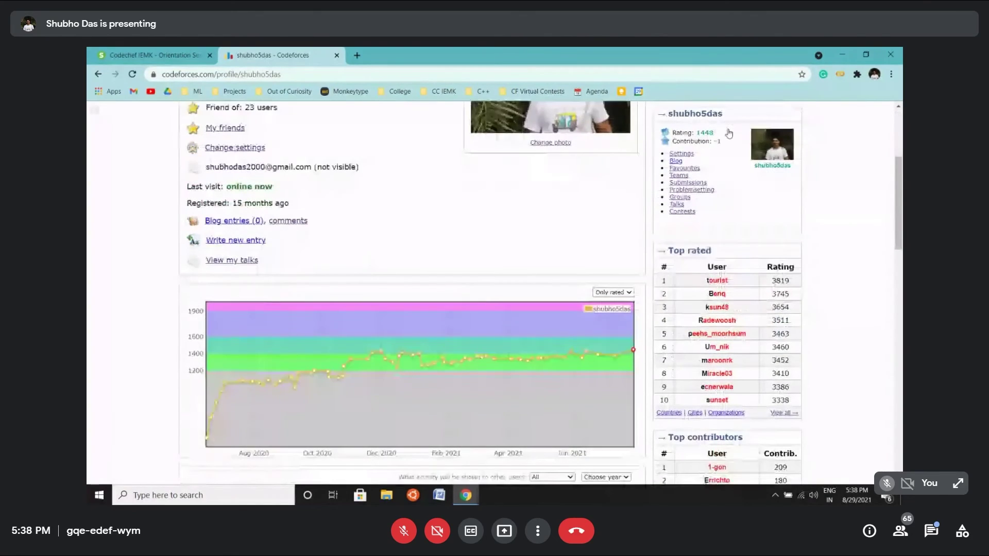
scroll(729, 133, "down", 2)
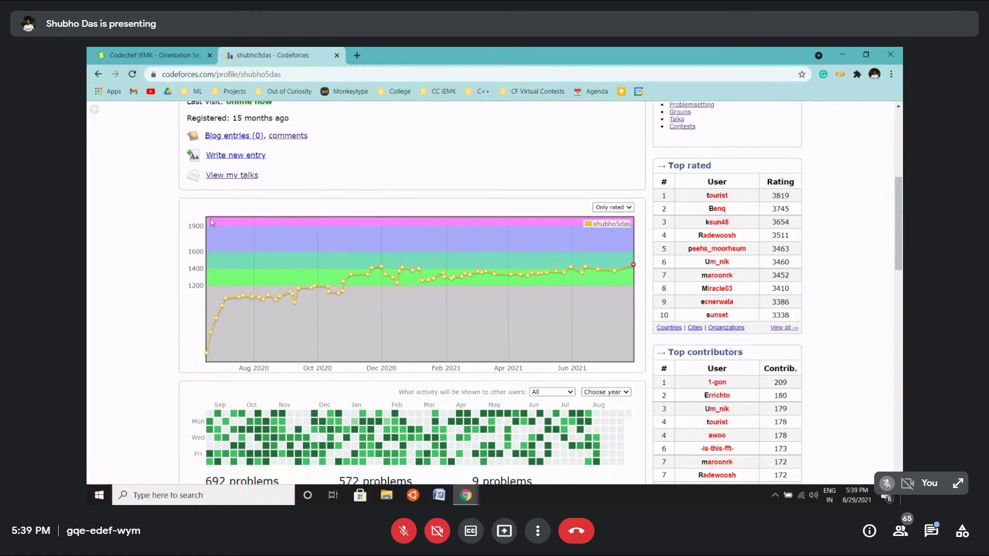
scroll(212, 223, "up", 5)
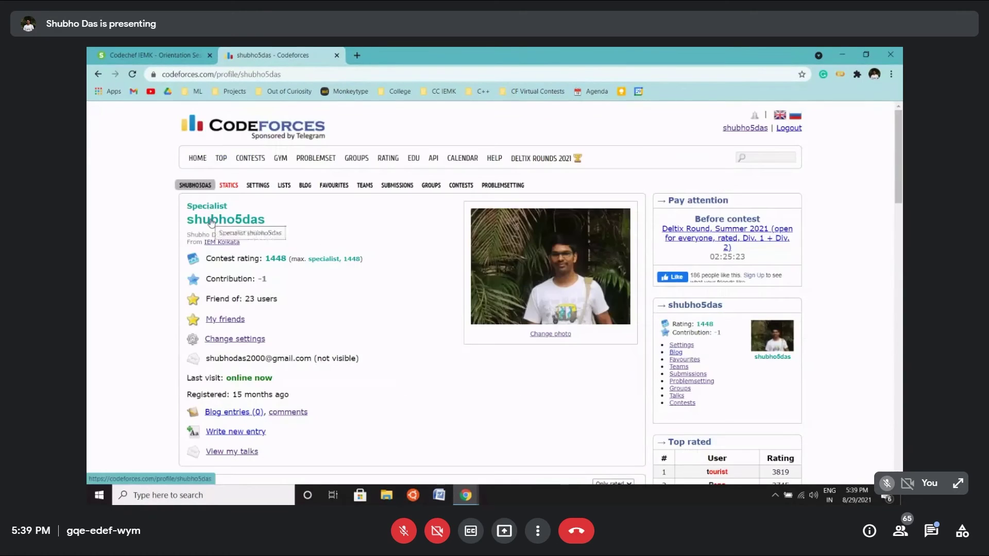
scroll(212, 223, "down", 15)
scroll(212, 223, "up", 8)
scroll(212, 224, "up", 5)
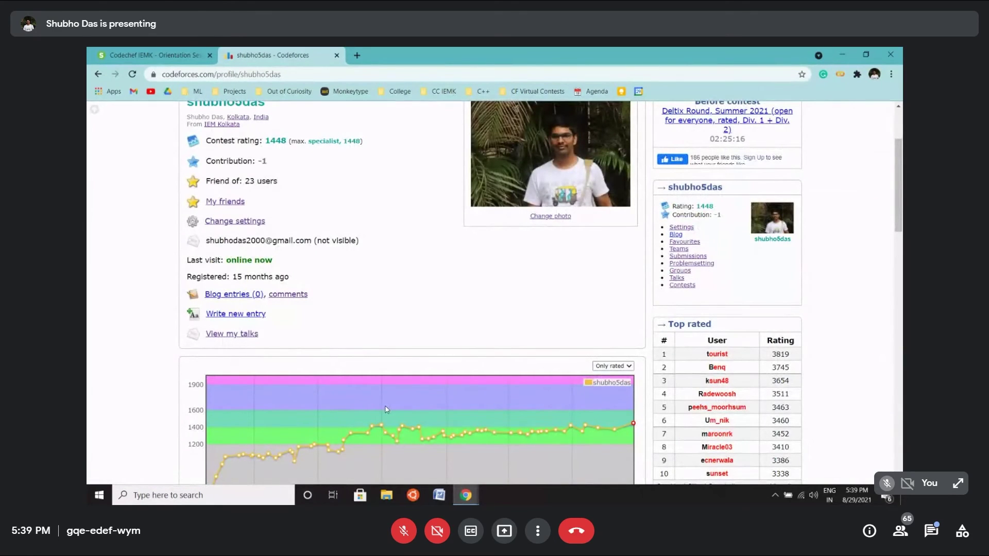
scroll(386, 409, "down", 1)
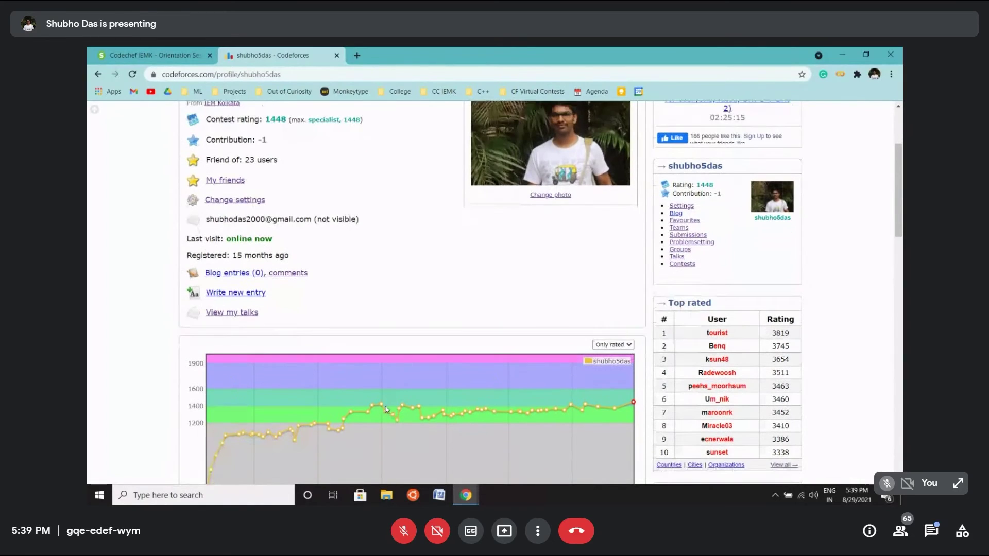
scroll(386, 409, "down", 2)
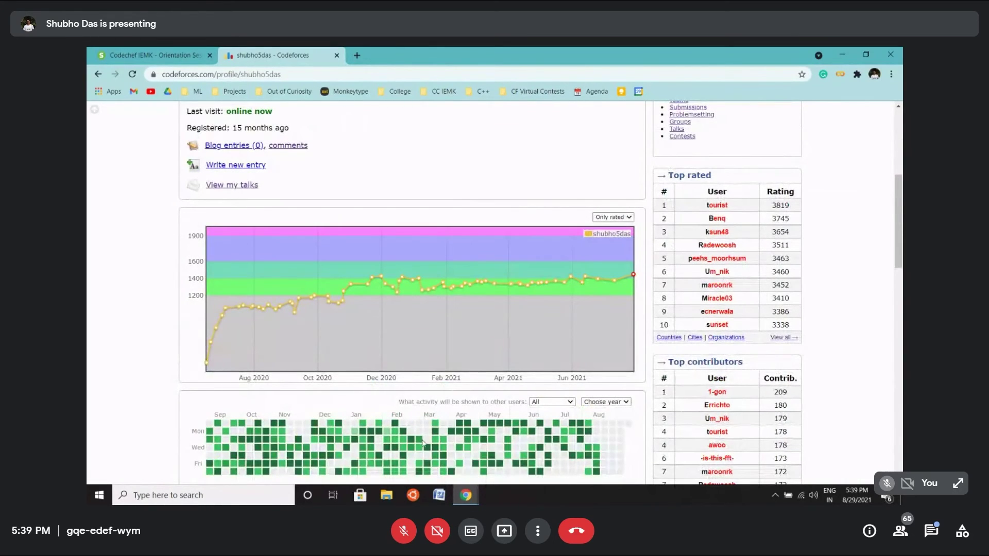
scroll(357, 441, "up", 1)
- Reload the page with F5 to bring up the Codeforces contests listing
key("F5")
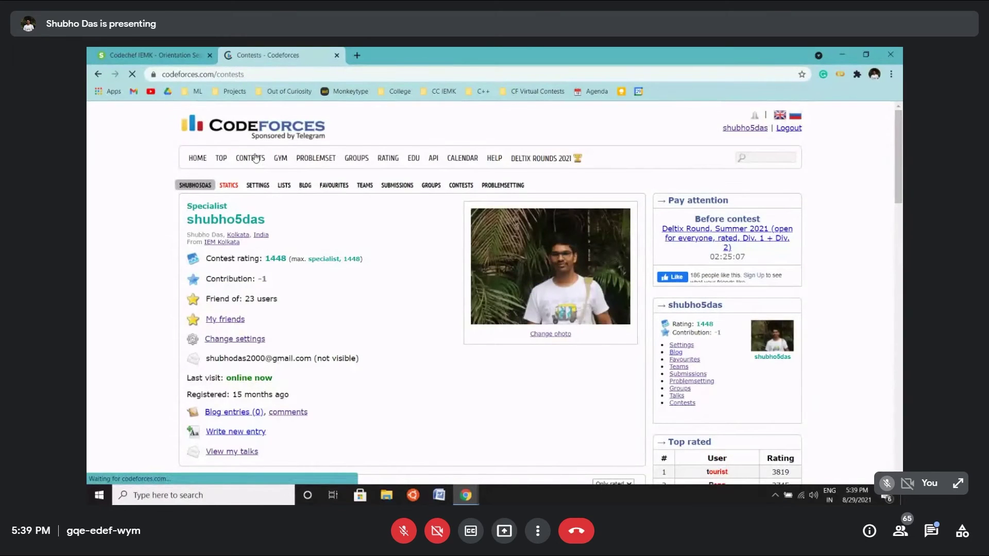
scroll(255, 157, "down", 1)
scroll(256, 157, "down", 3)
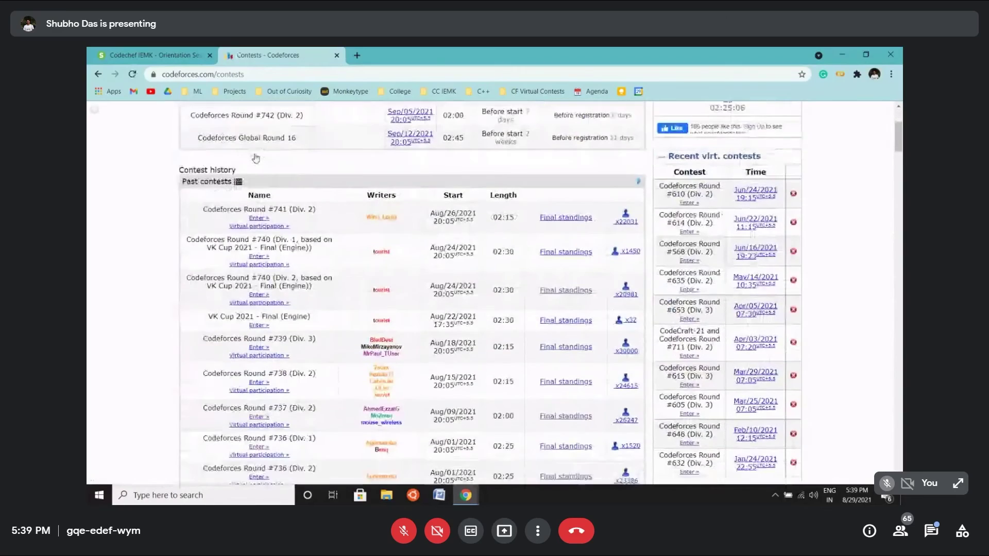
scroll(256, 158, "down", 3)
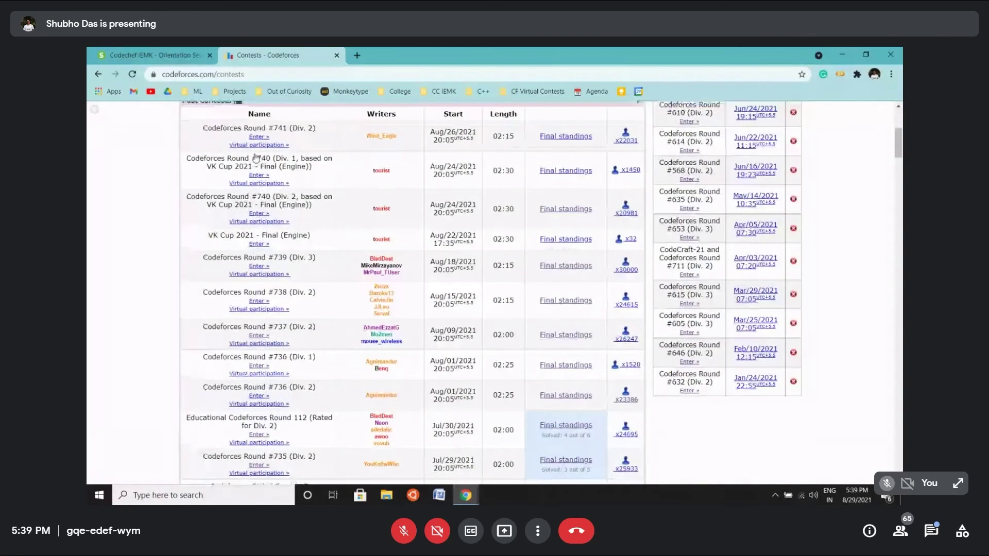
scroll(256, 158, "up", 3)
scroll(255, 158, "up", 3)
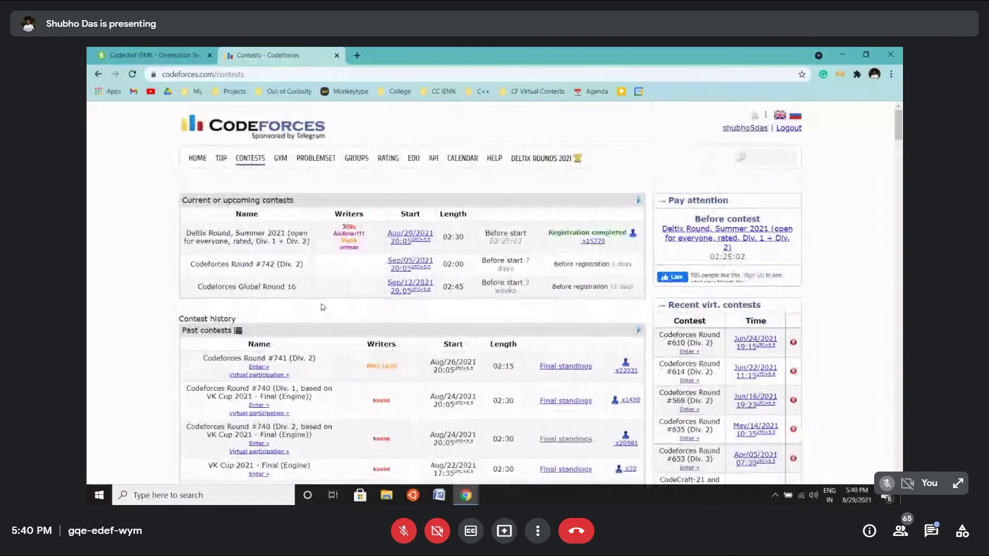
scroll(310, 260, "down", 2)
scroll(310, 278, "down", 1)
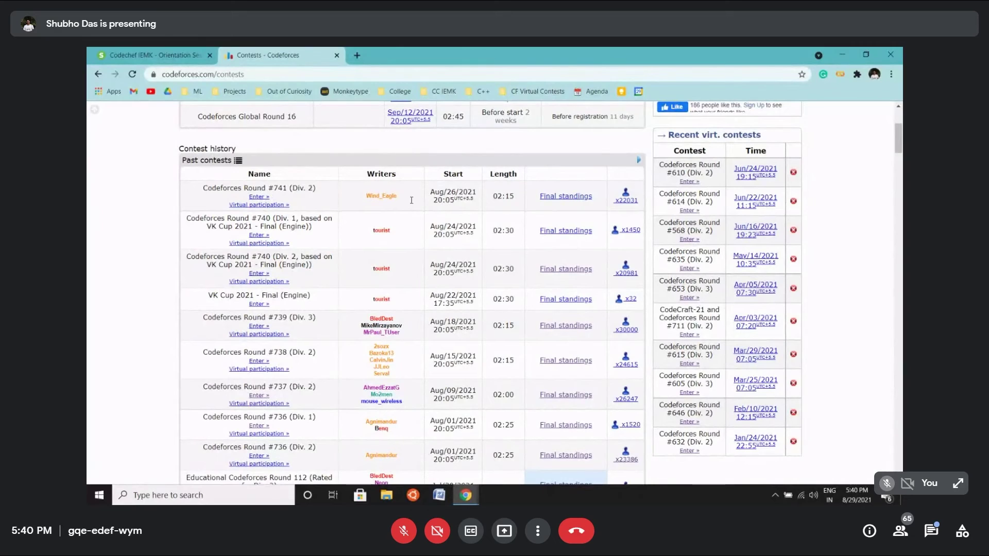
- Choose 'Virtual participation »' under Codeforces Round #741 (Div. 2)
left_click(260, 205)
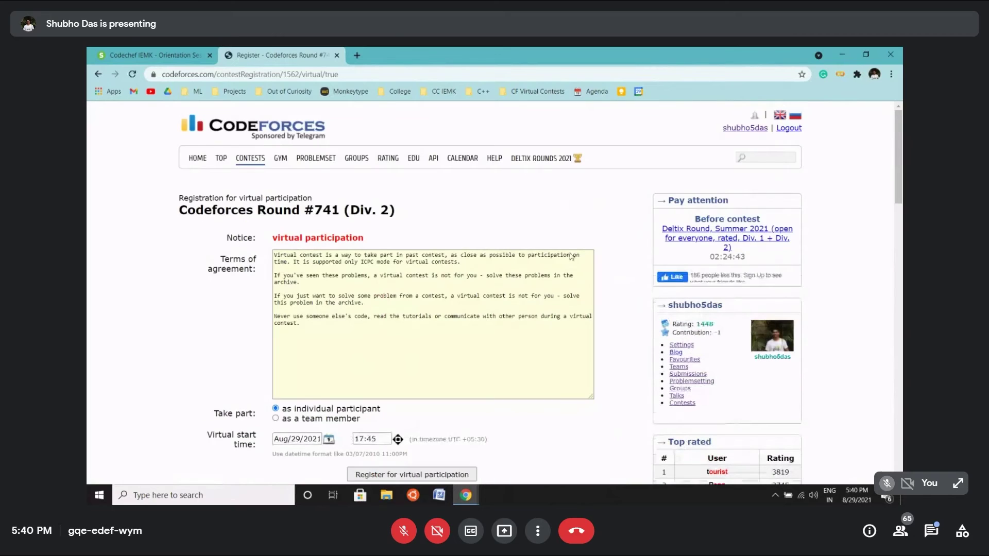
left_click_drag(898, 147, 898, 155)
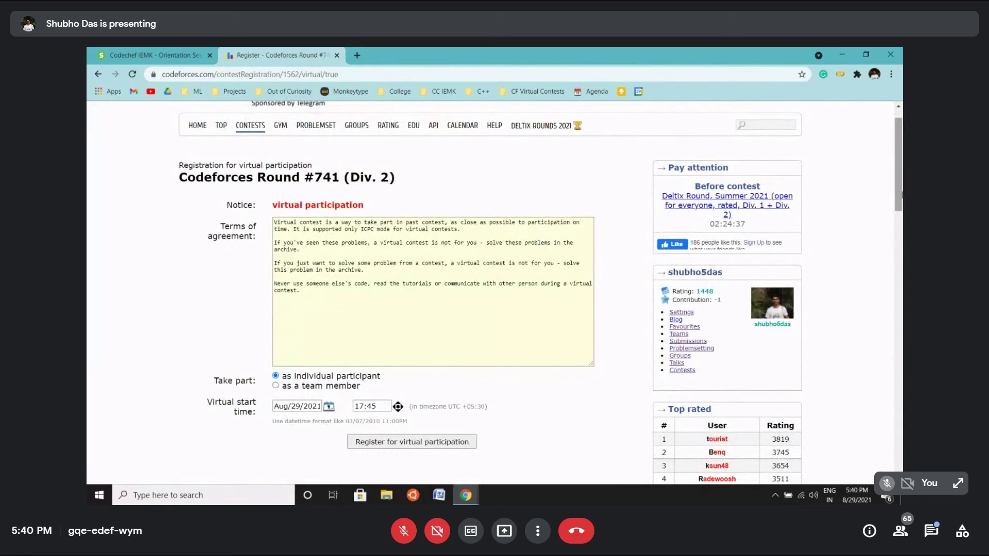
scroll(679, 348, "down", 3)
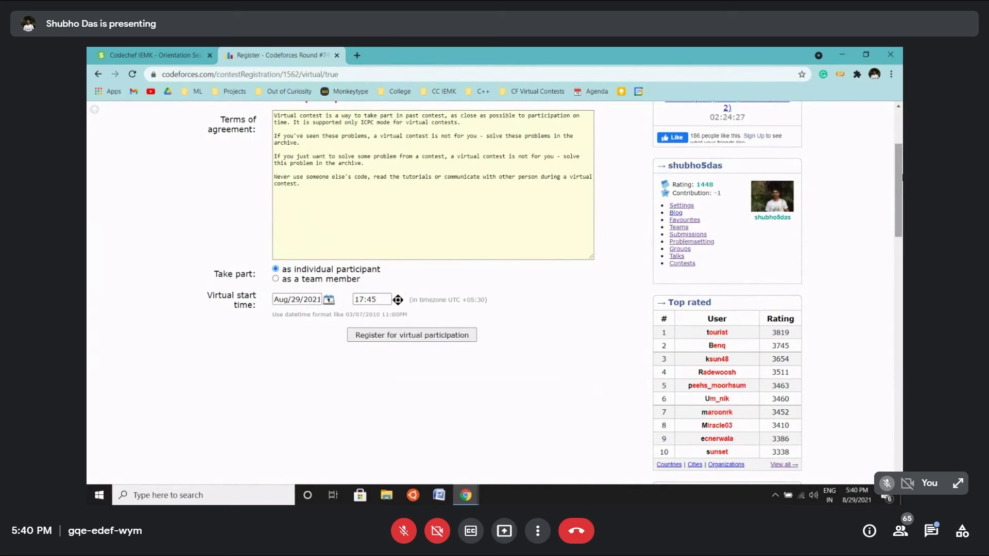
left_click_drag(899, 171, 898, 117)
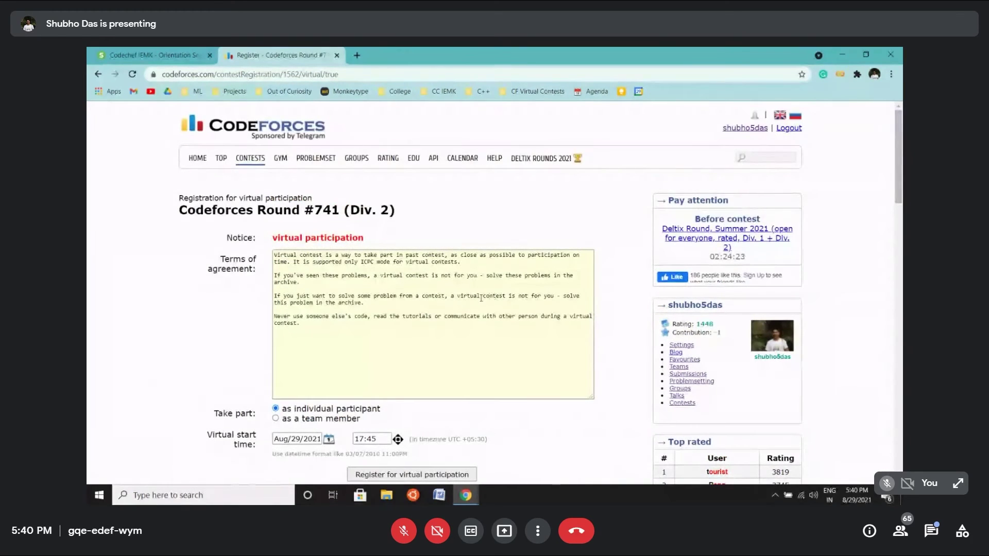
left_click(316, 159)
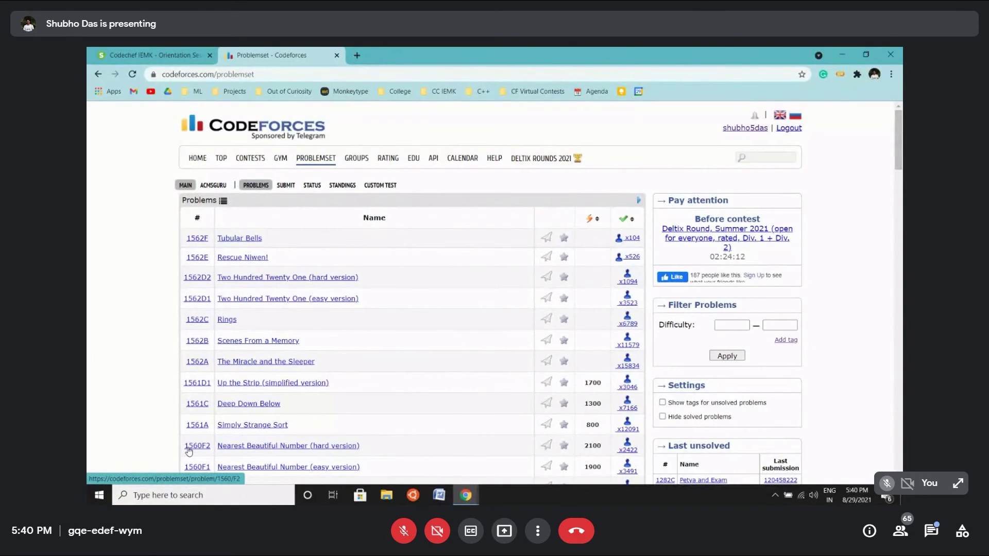
scroll(189, 450, "down", 4)
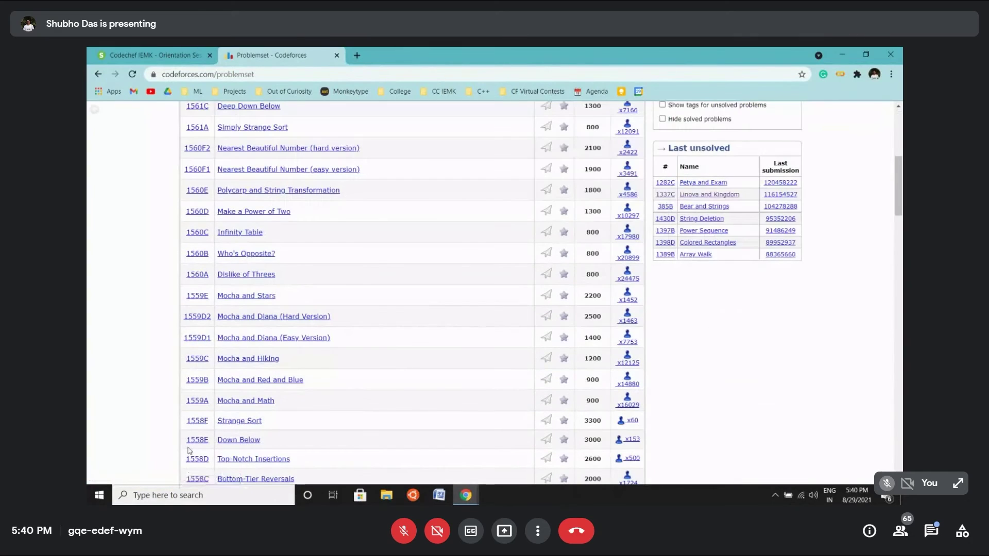
scroll(189, 450, "down", 3)
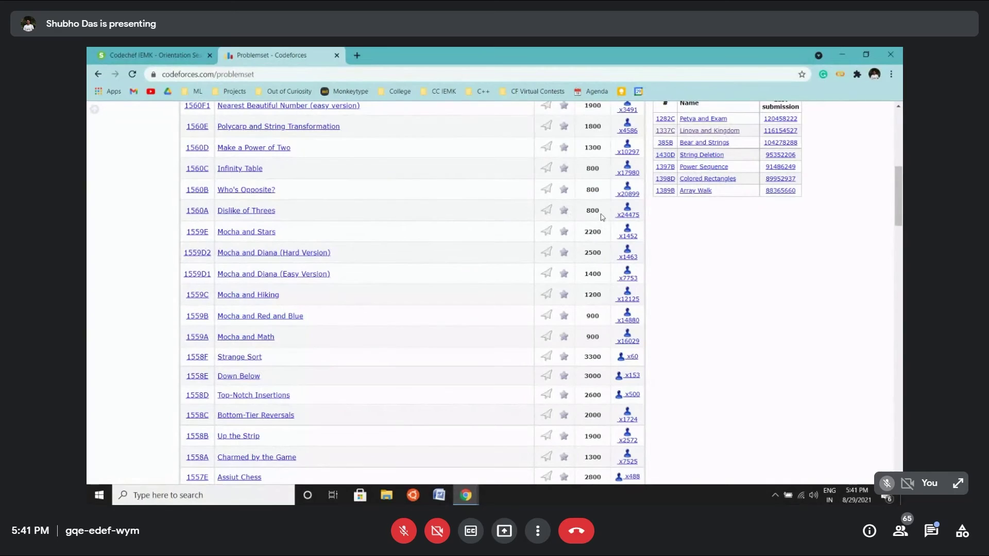
left_click_drag(604, 211, 592, 212)
double_click(595, 147)
scroll(588, 151, "up", 1)
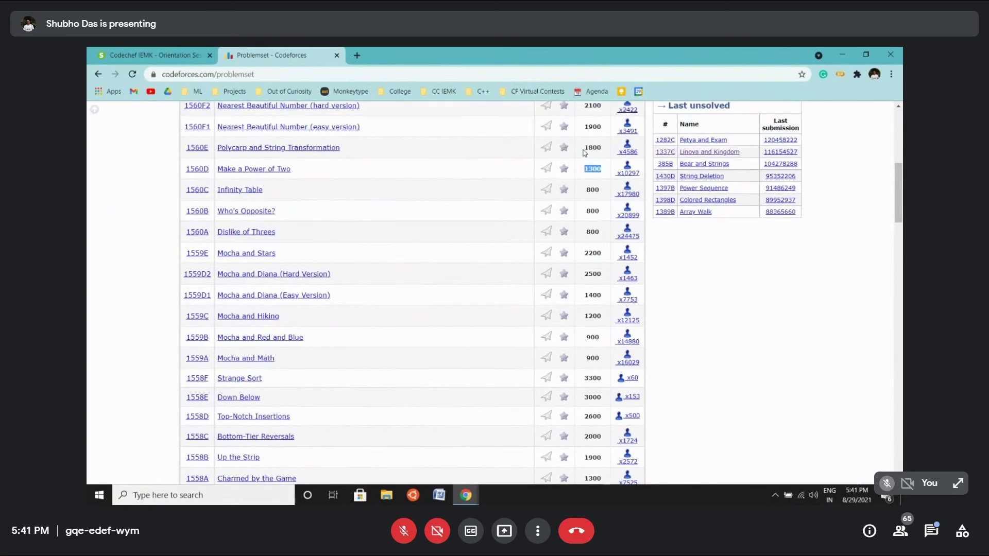
scroll(583, 150, "up", 1)
double_click(593, 170)
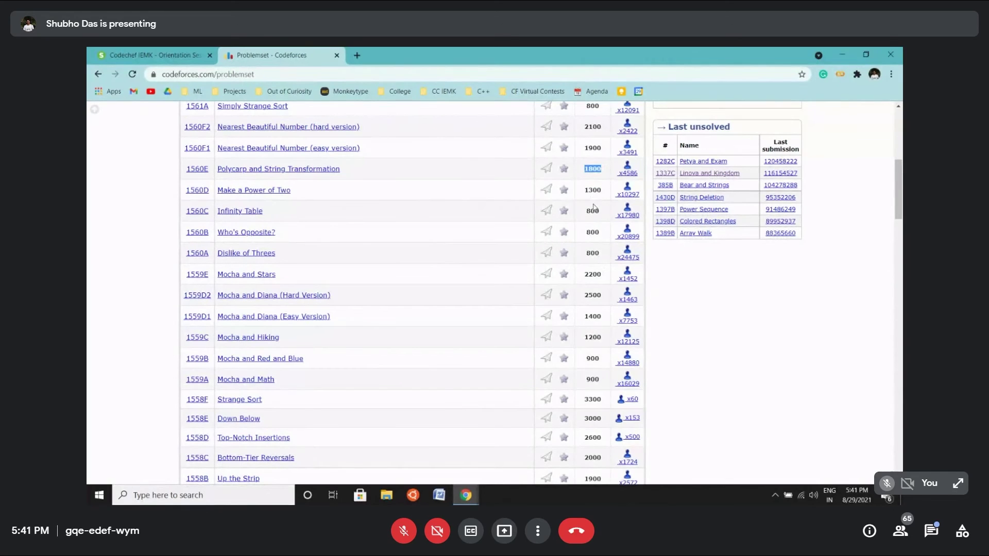
scroll(594, 207, "up", 5)
scroll(593, 207, "up", 5)
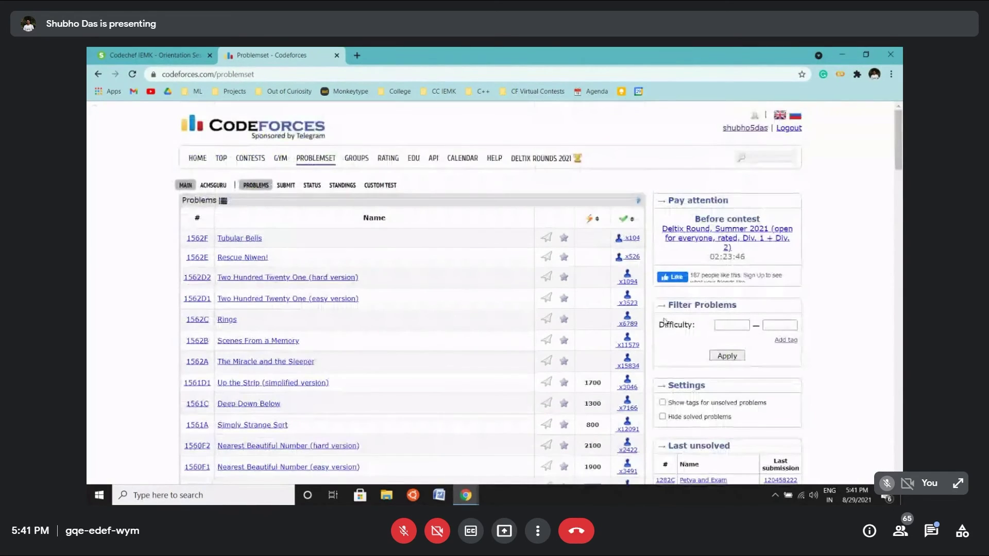
- Filter problems to difficulty 800–800 and sort them by most solved
left_click(732, 325)
type("800")
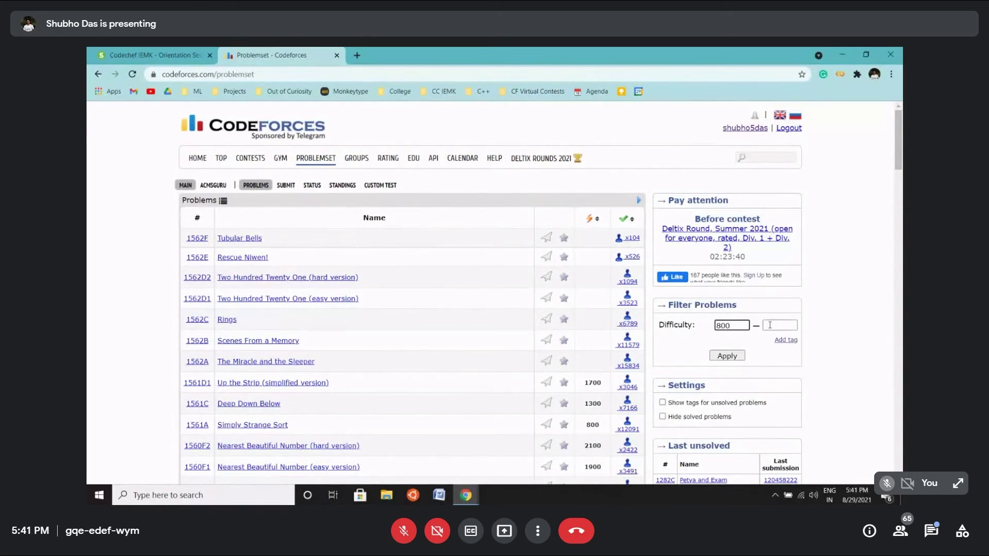
left_click(780, 324)
type("00")
left_click(728, 356)
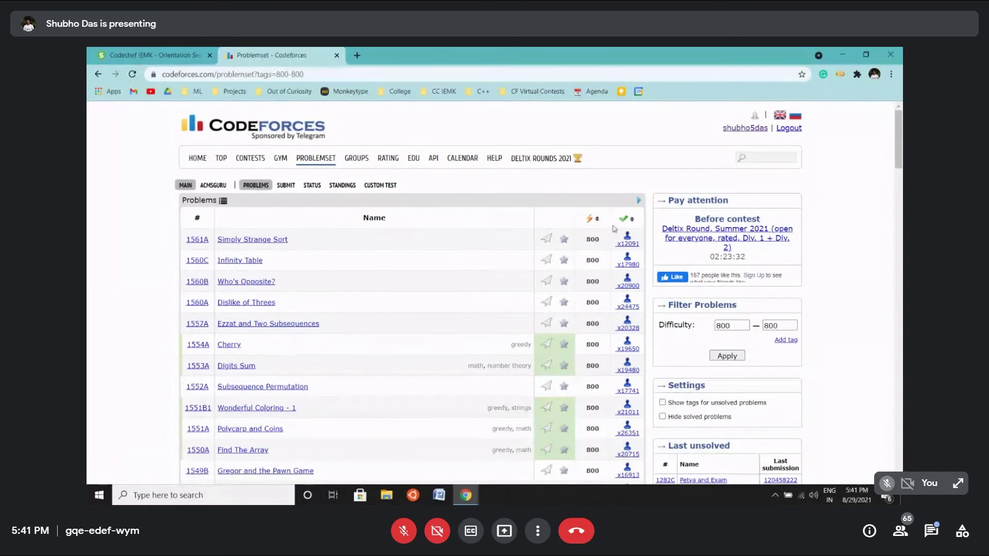
left_click(628, 220)
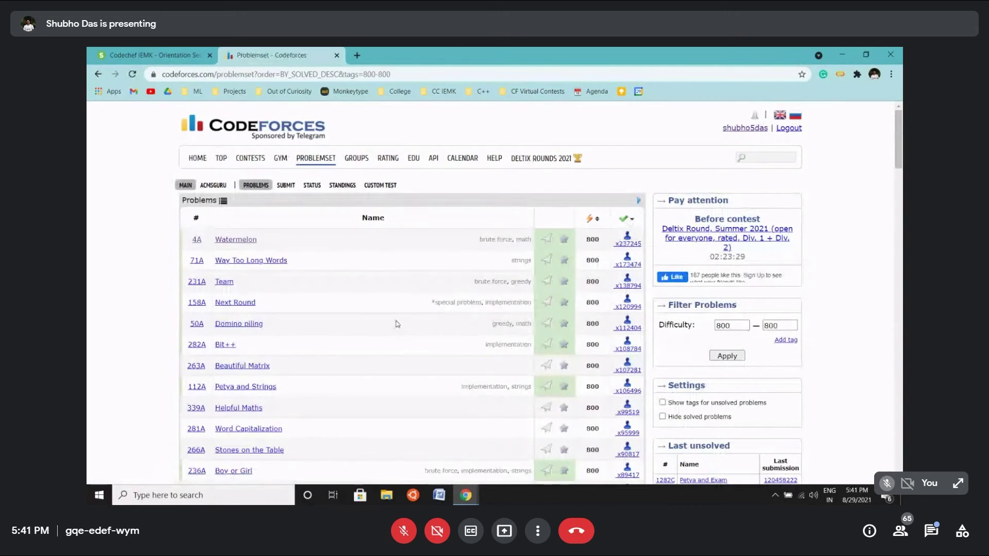
scroll(423, 360, "down", 1)
scroll(422, 361, "down", 1)
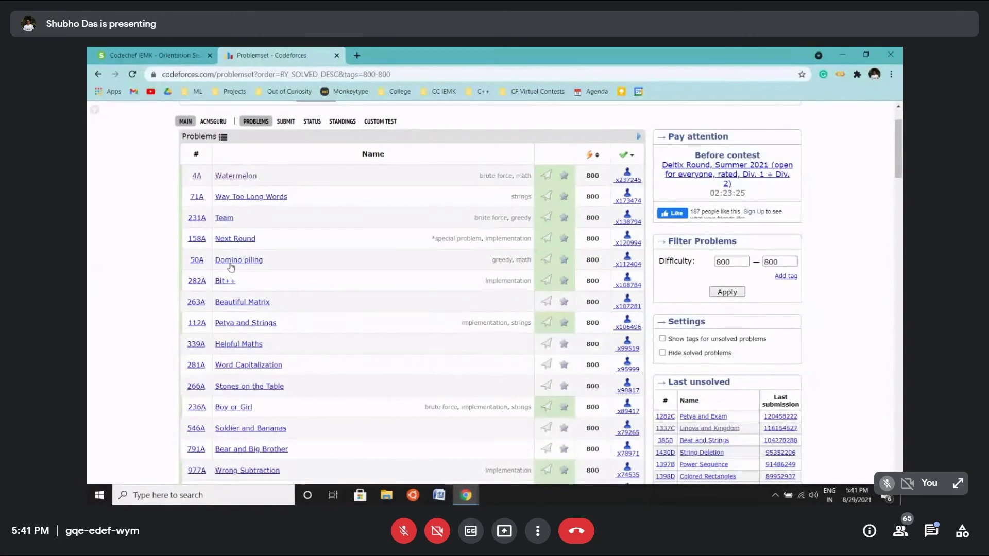
scroll(237, 279, "down", 2)
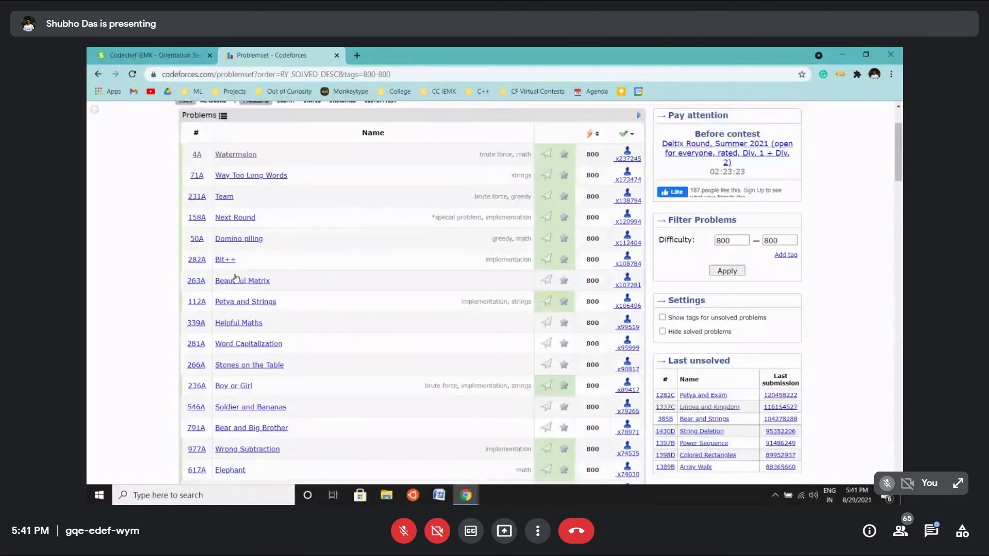
scroll(237, 279, "up", 2)
scroll(236, 278, "up", 3)
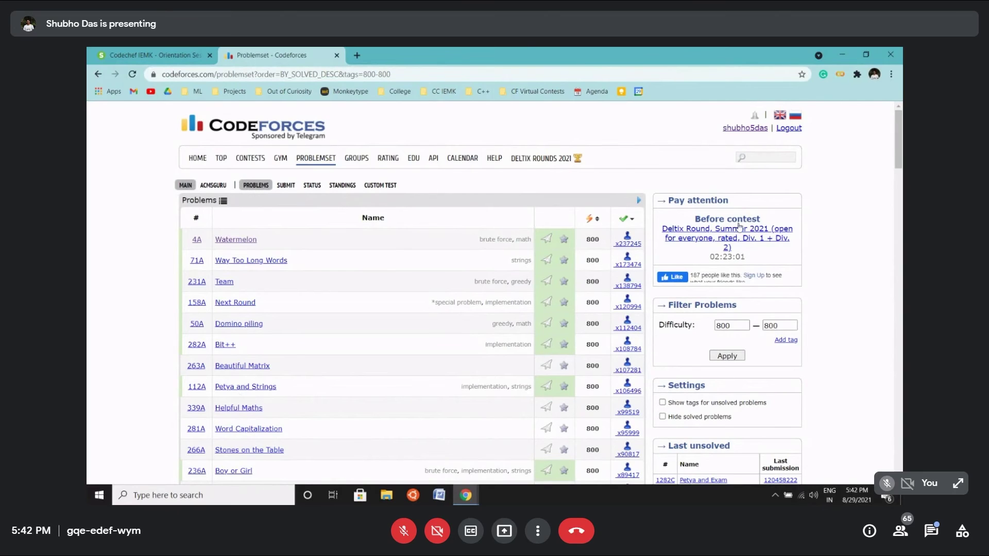
- Open the profile, highlight the 1448 contest rating, then clear the highlight
left_click(745, 129)
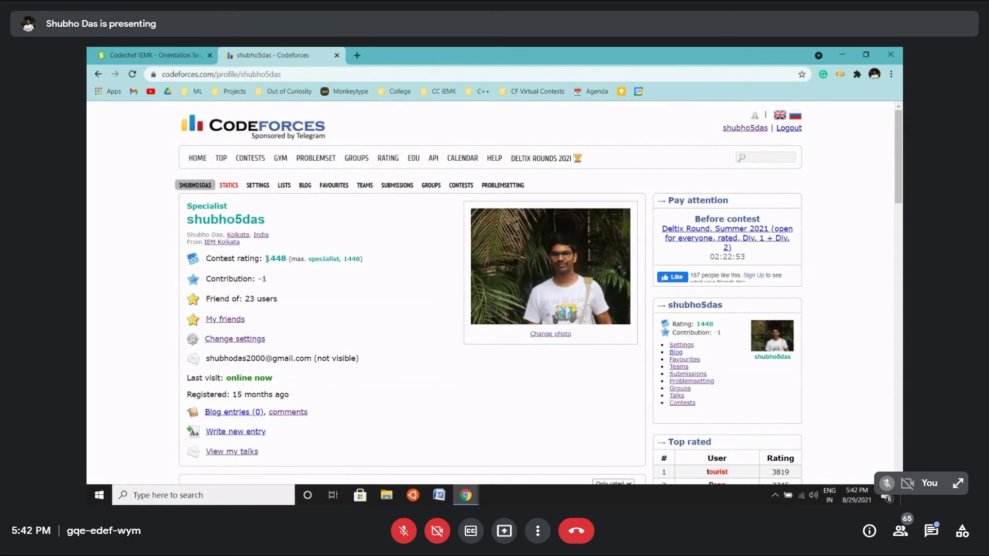
left_click_drag(266, 258, 292, 259)
left_click(151, 277)
- Return to the contests list and filter past contests to Div. 3 rounds
left_click(249, 158)
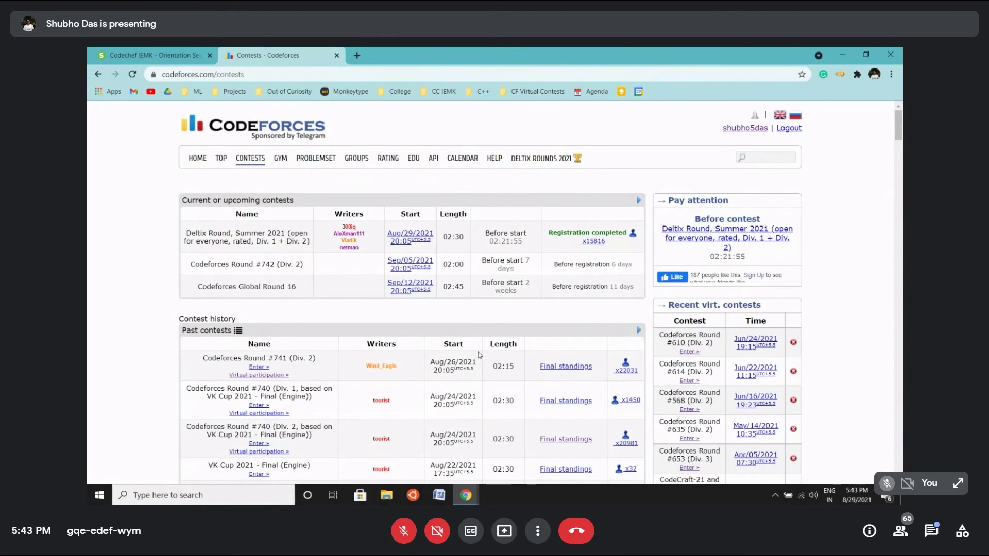
scroll(479, 354, "down", 1)
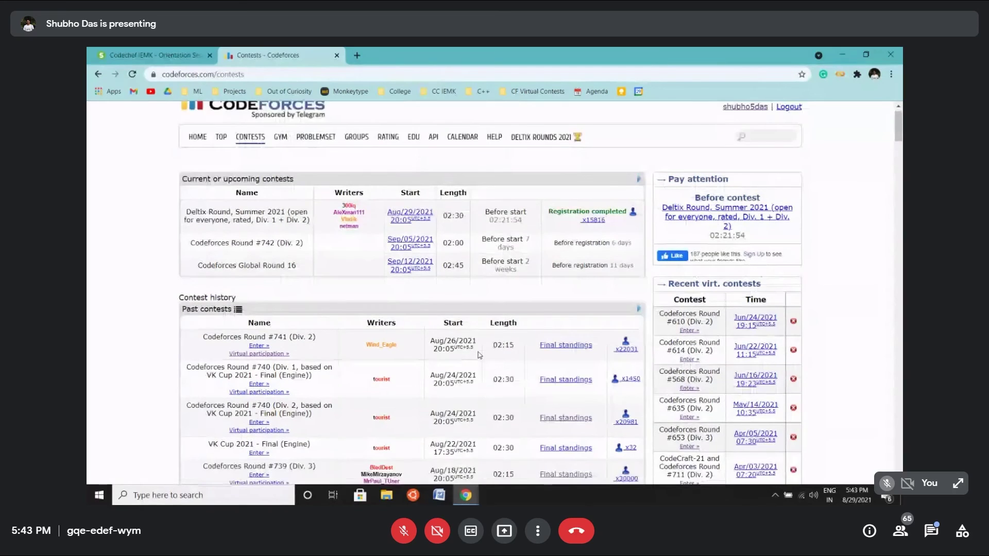
scroll(479, 353, "down", 1)
scroll(479, 354, "up", 1)
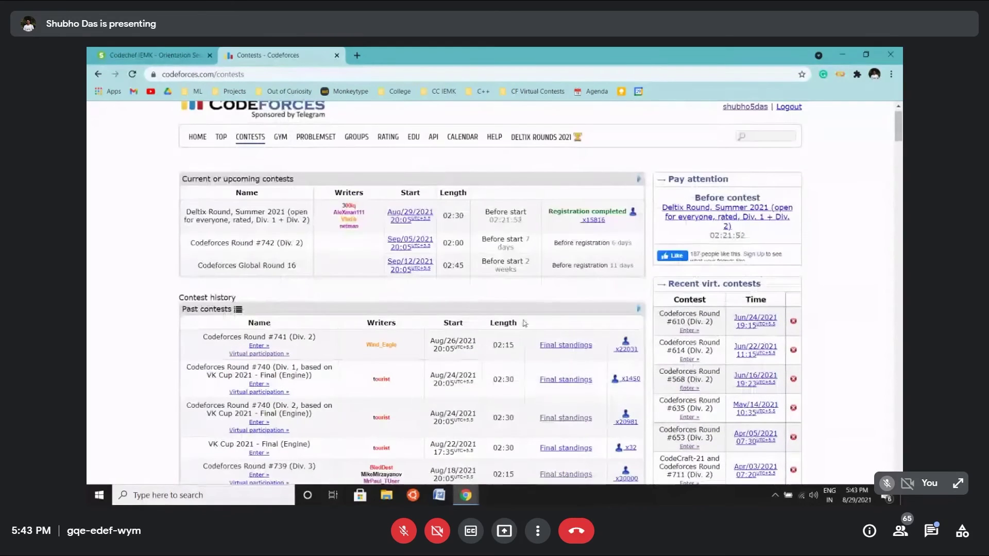
left_click(640, 310)
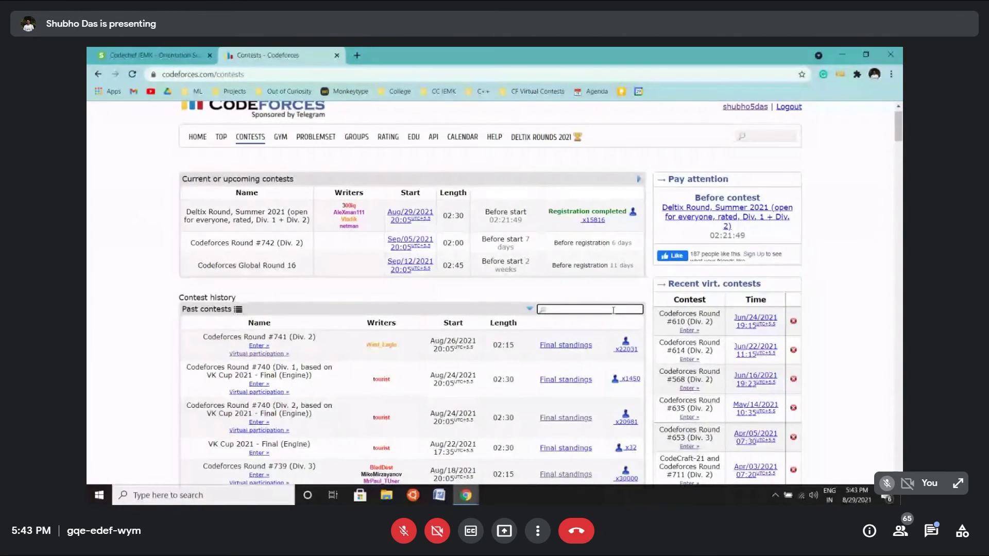
type("Div. 3")
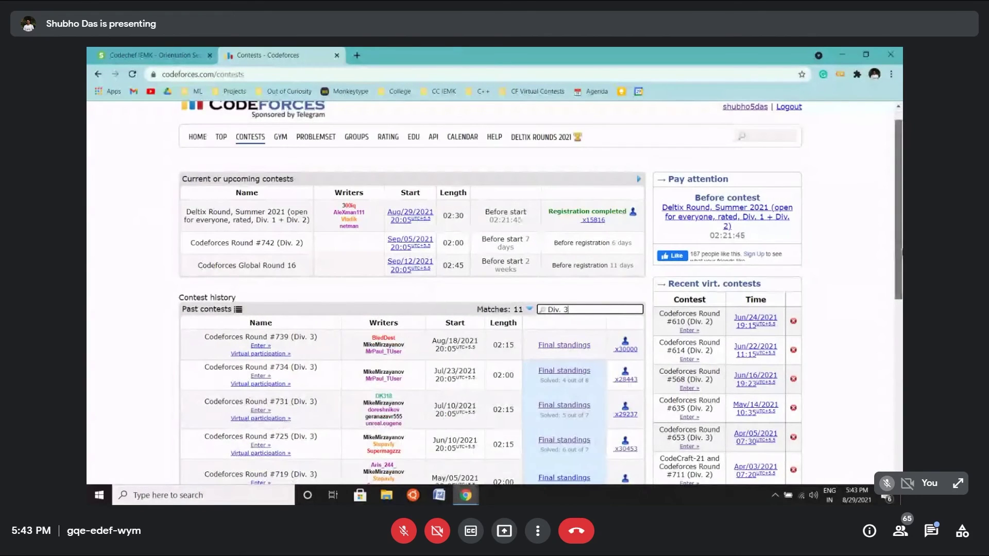
scroll(614, 309, "down", 2)
scroll(312, 231, "down", 1)
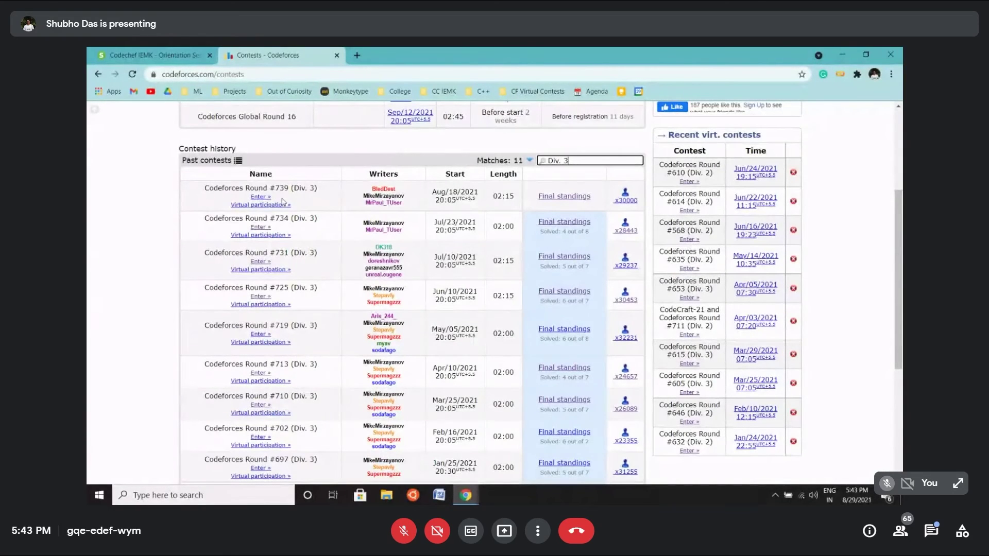
right_click(258, 197)
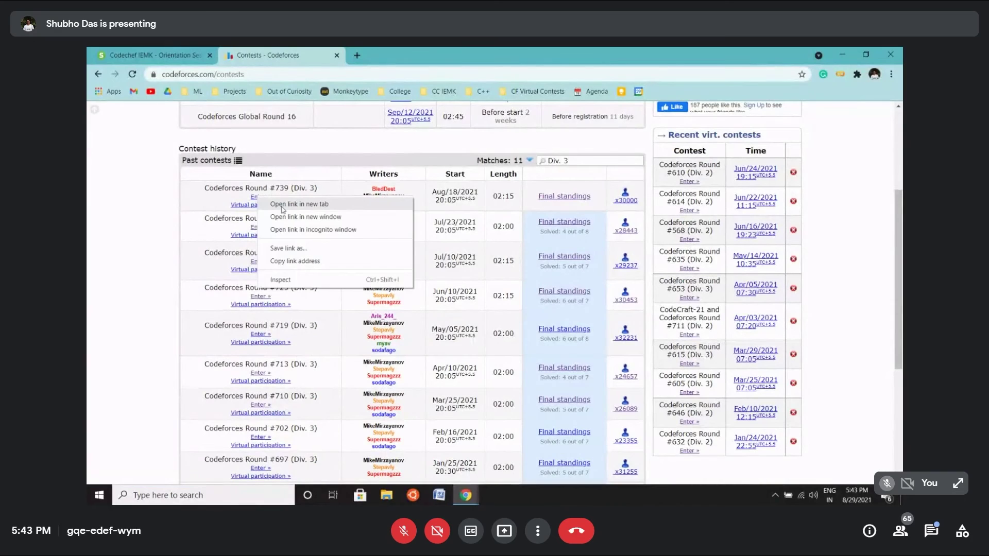
left_click(299, 204)
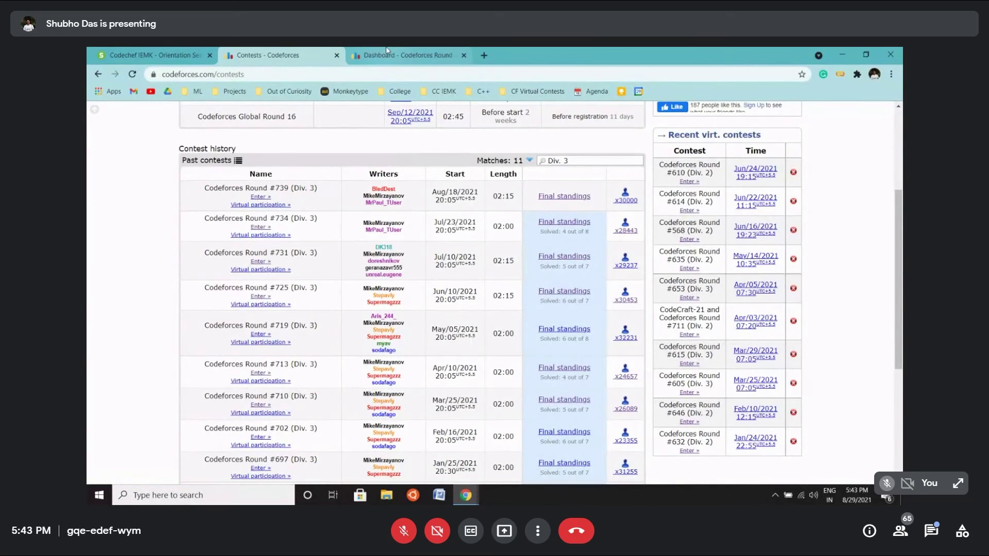
key("ctrl+Tab")
key("ctrl+shift+Page_Up")
key("ctrl+shift+Page_Up")
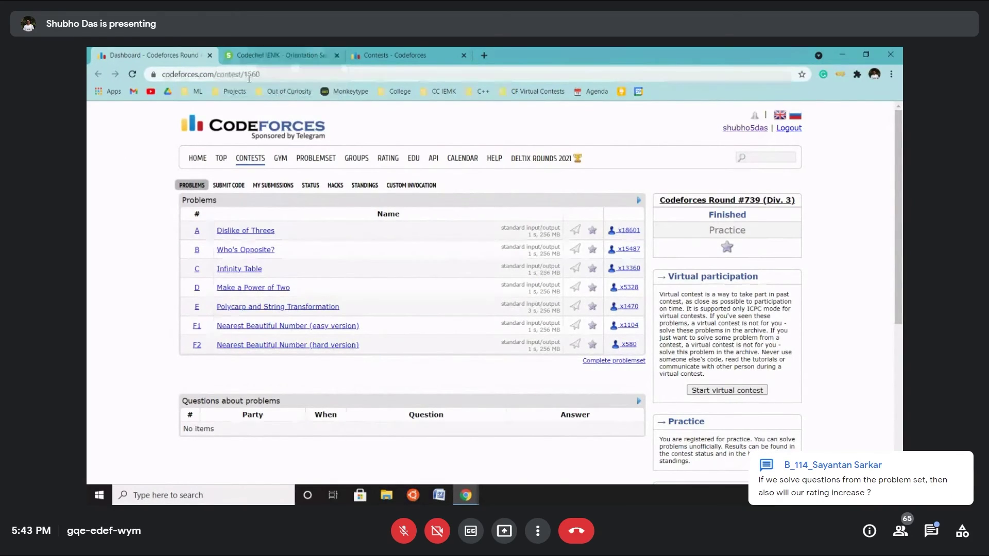
left_click(210, 56)
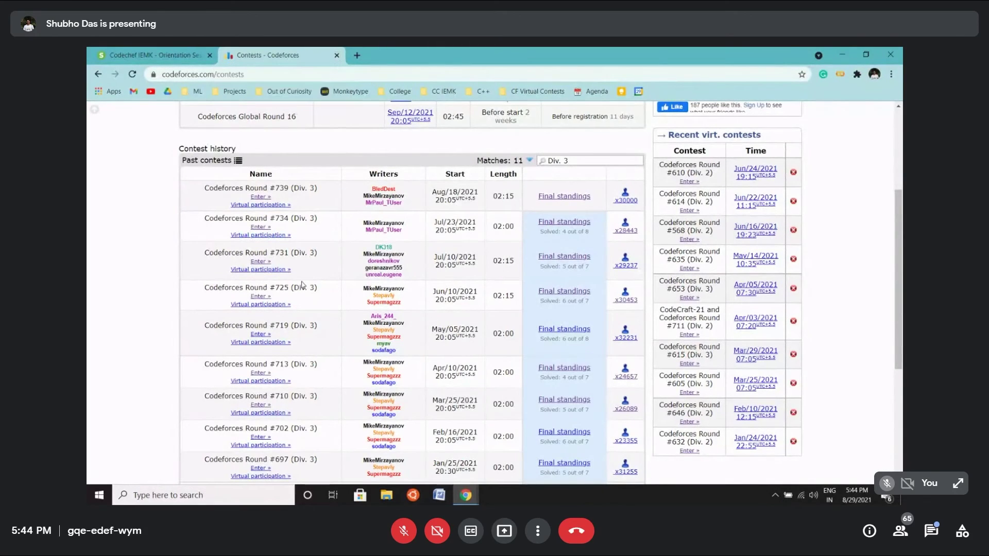
scroll(317, 196, "up", 5)
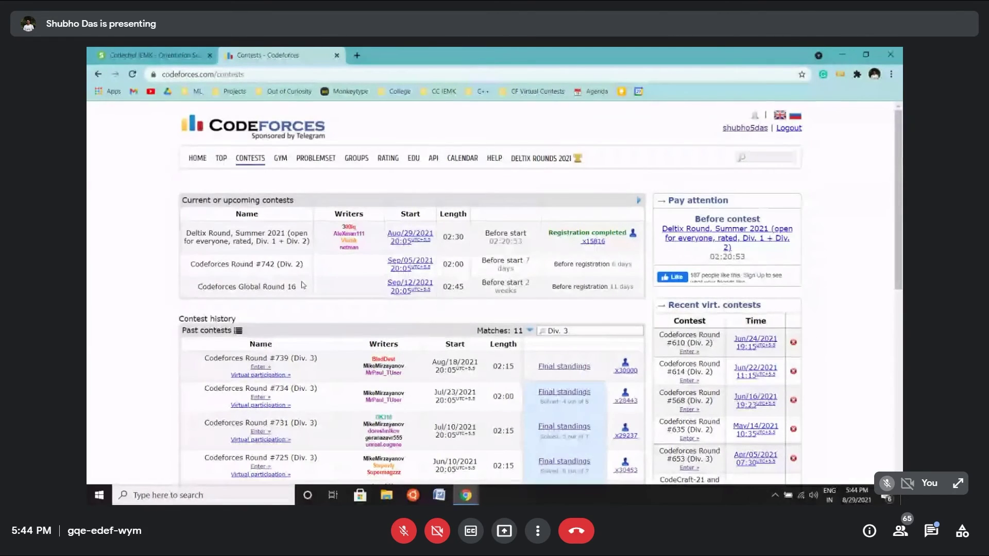
- Go to the problem set and focus the minimum difficulty filter field
left_click(317, 159)
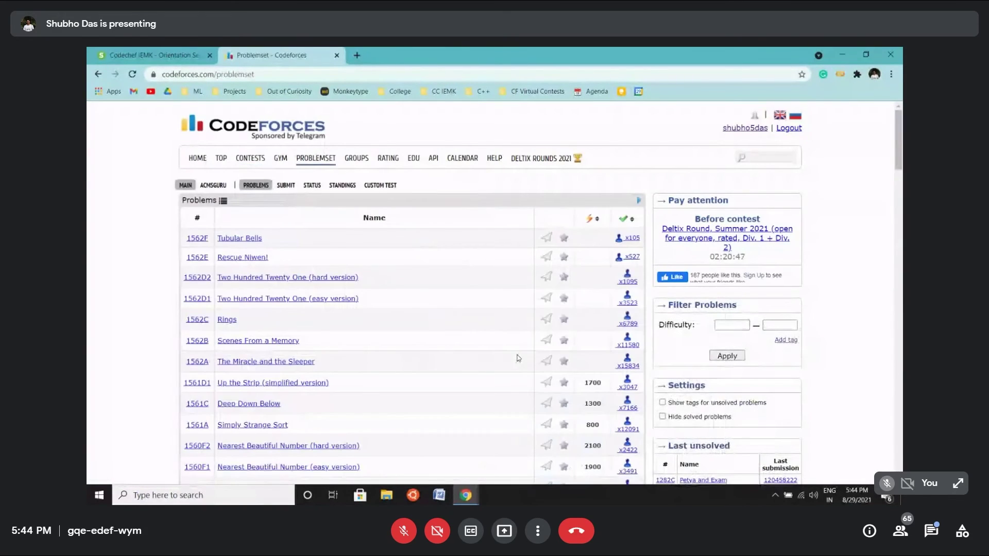
scroll(518, 357, "down", 5)
scroll(518, 357, "down", 3)
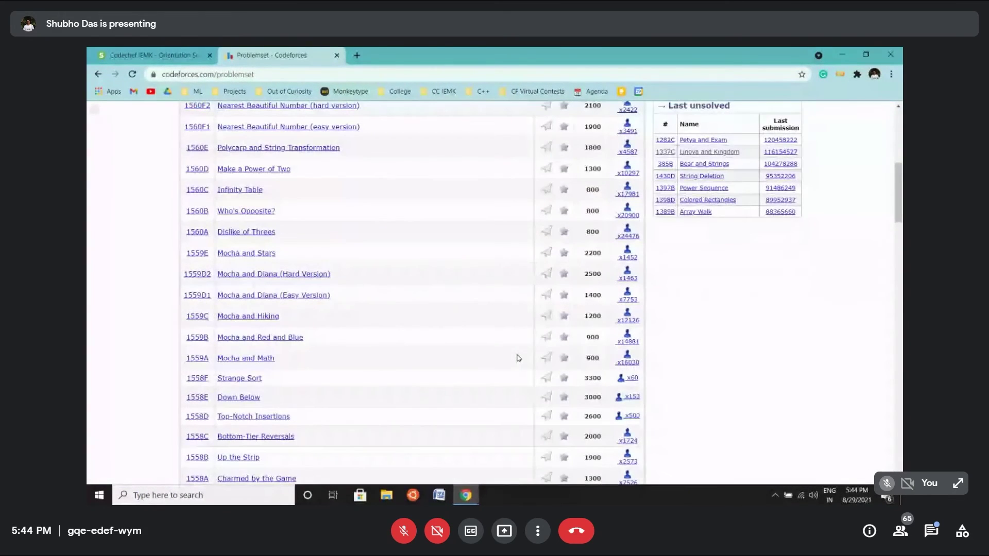
scroll(517, 358, "up", 2)
scroll(517, 358, "up", 6)
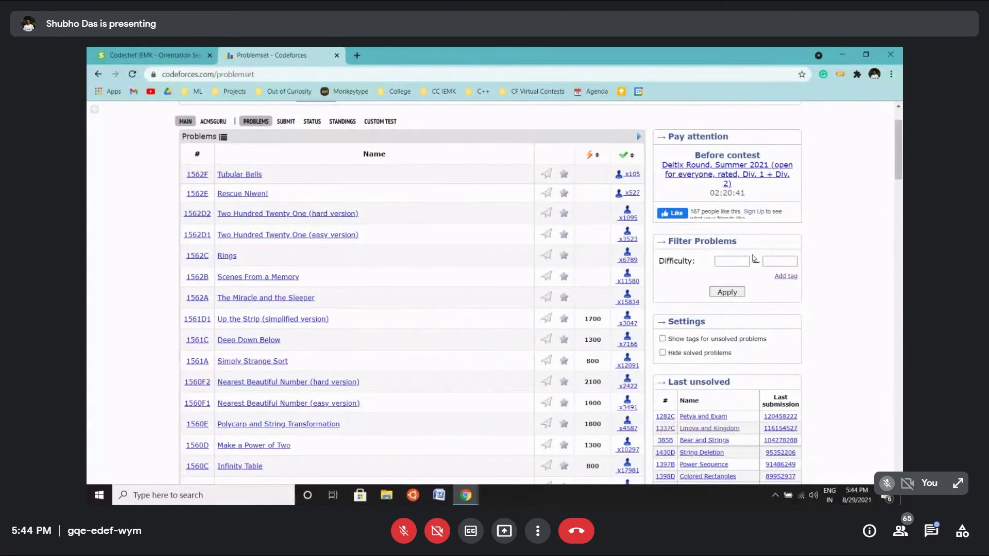
left_click(732, 261)
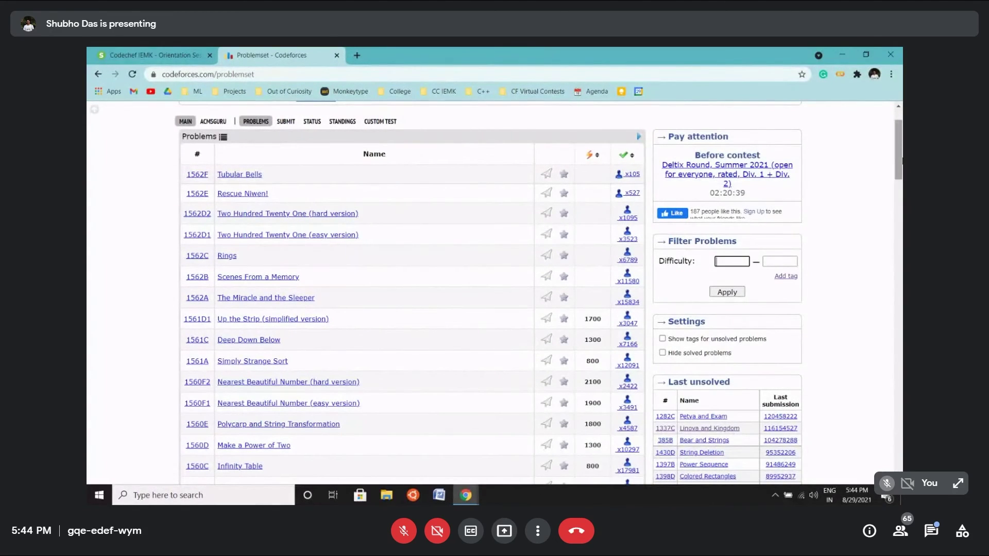
mouse_move(898, 158)
left_mouse_down()
mouse_move(899, 192)
mouse_move(898, 137)
left_mouse_up()
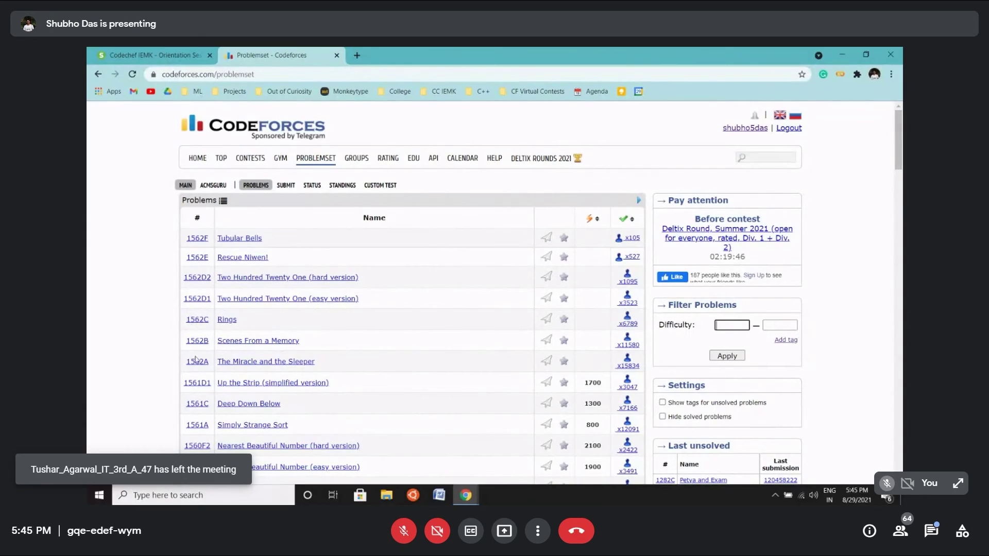
- Open problem 1562A, The Miracle and the Sleeper, in a new tab and switch to it
right_click(261, 364)
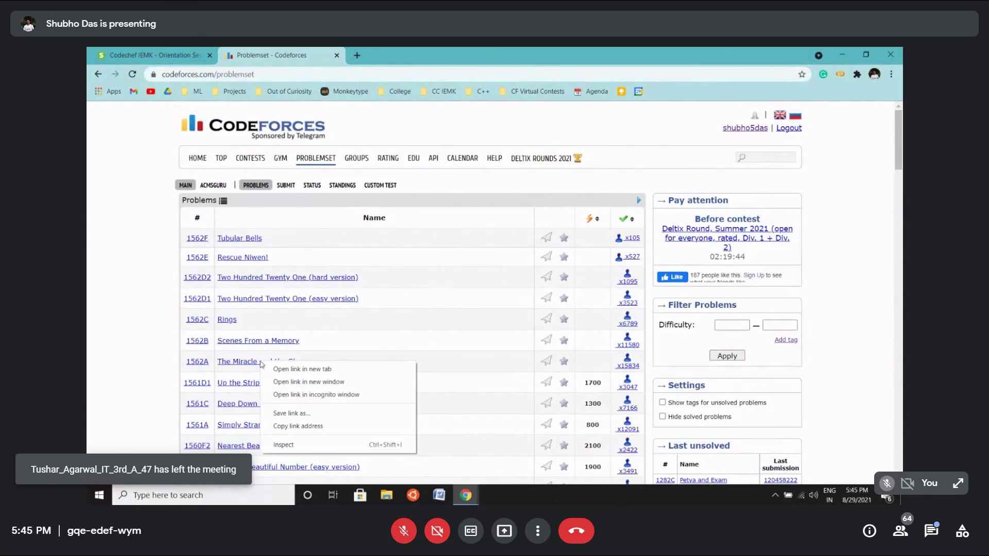
left_click(285, 371)
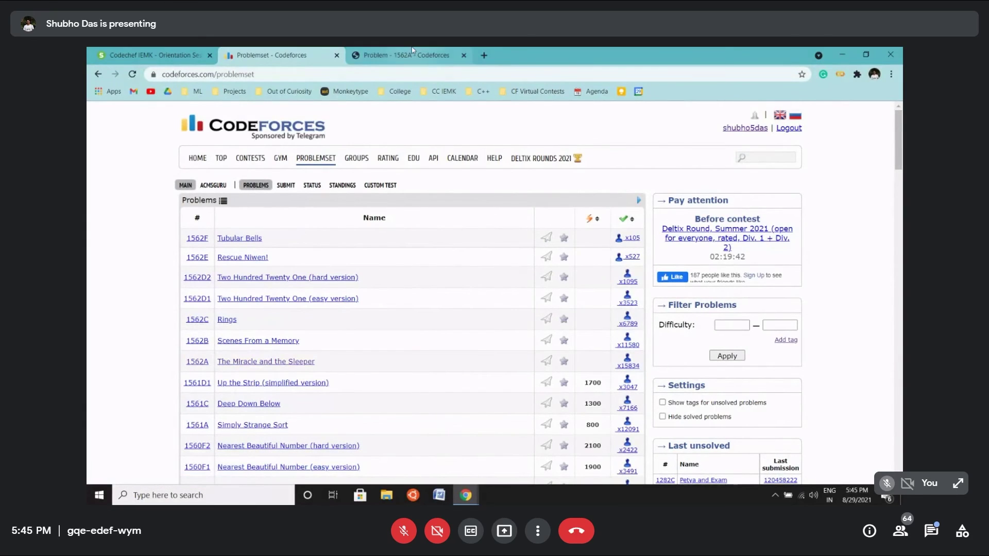
key("ctrl+Tab")
scroll(403, 378, "up", 5)
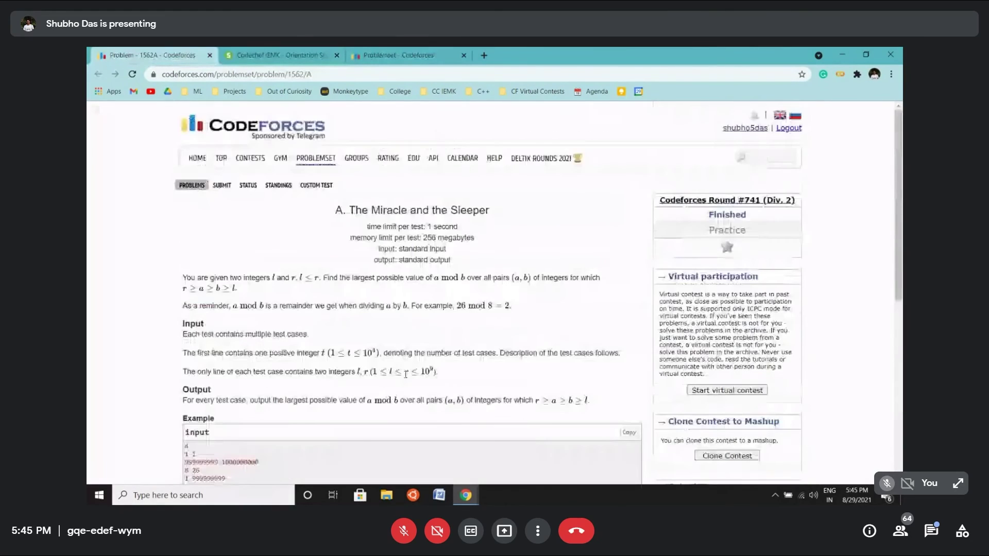
- Highlight the 1562A statement from 'You are given' onward, then bring up the Tutorial (en) link menu
left_click_drag(150, 279, 209, 391)
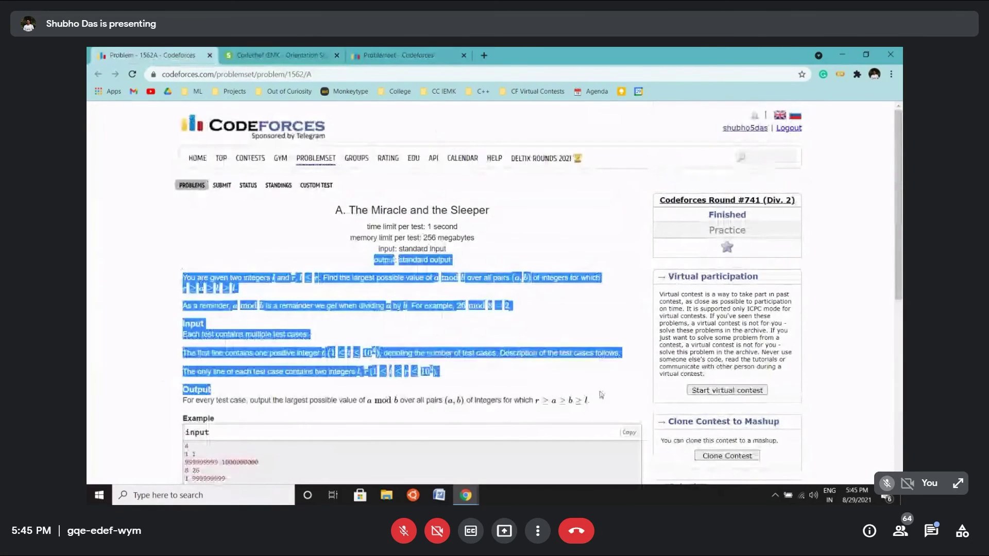
left_click_drag(181, 277, 499, 389)
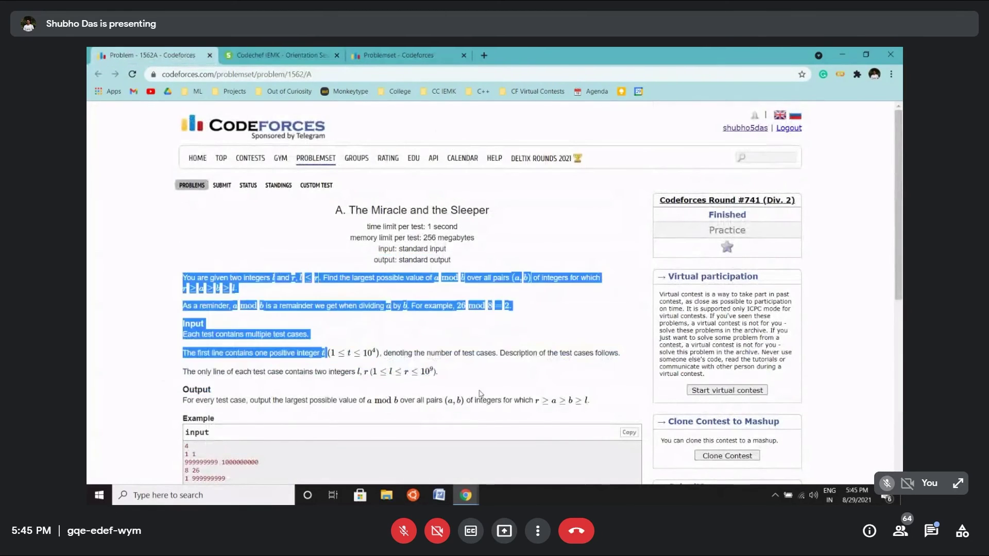
left_click(500, 391)
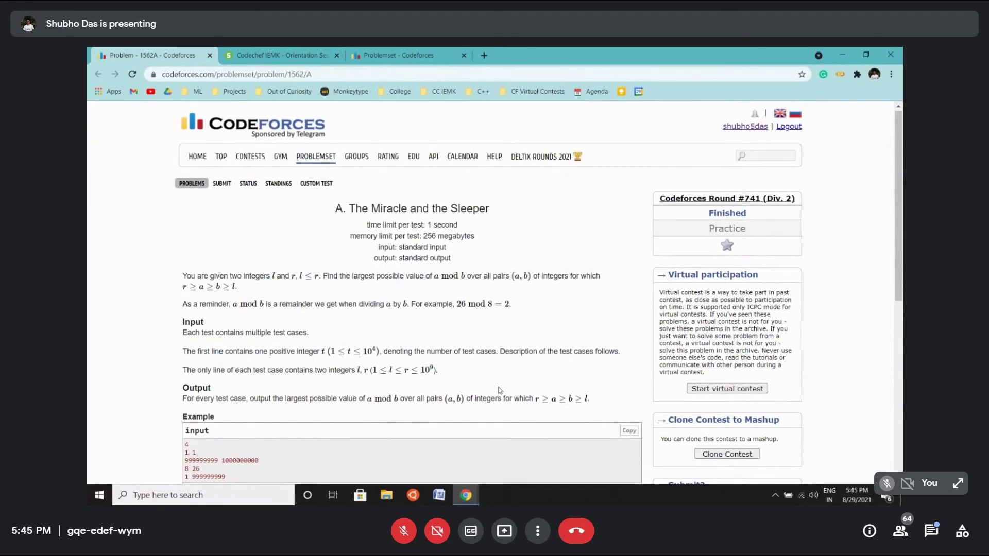
scroll(499, 390, "down", 8)
scroll(499, 391, "down", 2)
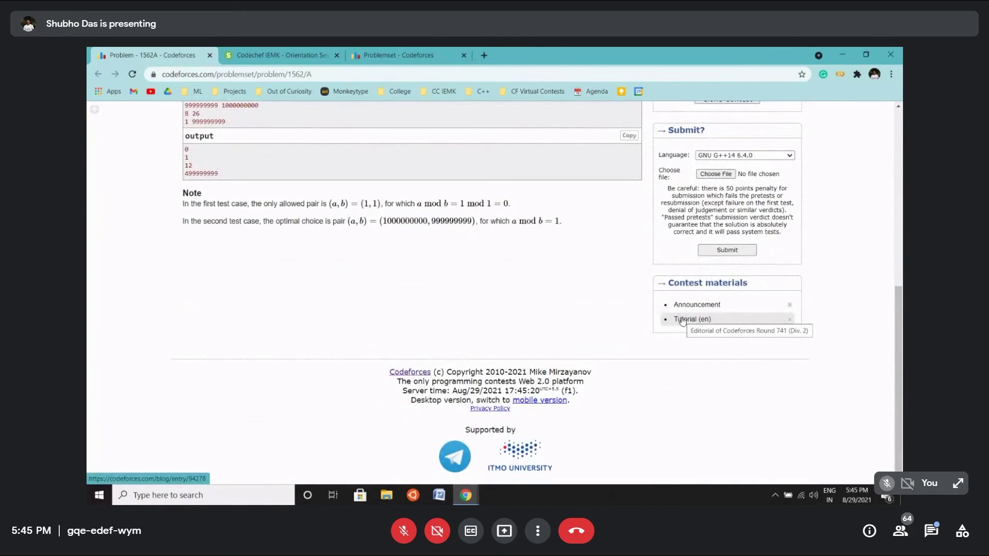
right_click(683, 322)
- Bring the Round #741 editorial tab forward, expand 1562A's Hint 1, Hint 2 and Solution, and highlight rating 1448
left_click(727, 327)
left_click_drag(271, 54, 126, 52)
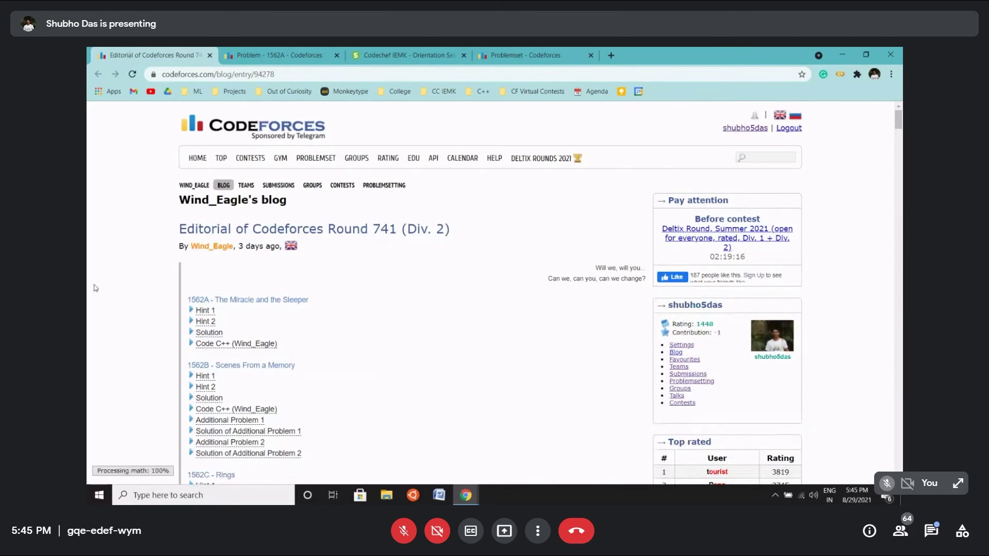
scroll(93, 285, "down", 2)
scroll(94, 290, "up", 2)
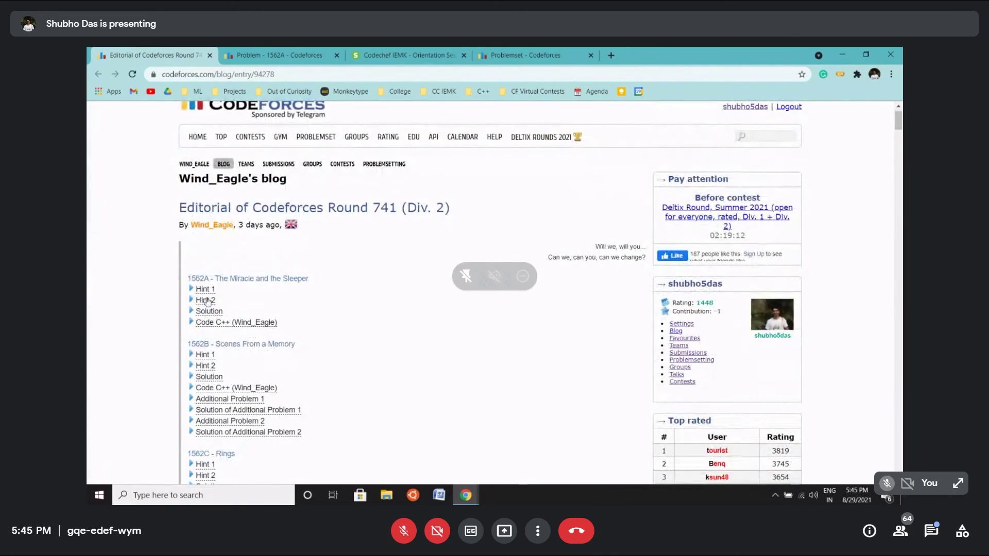
scroll(164, 291, "down", 1)
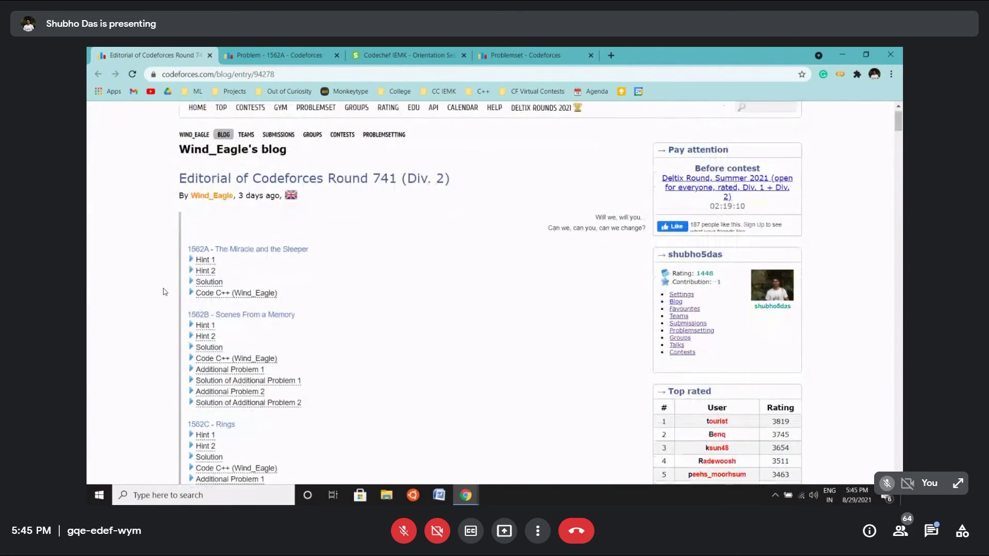
scroll(164, 291, "down", 1)
left_click(206, 225)
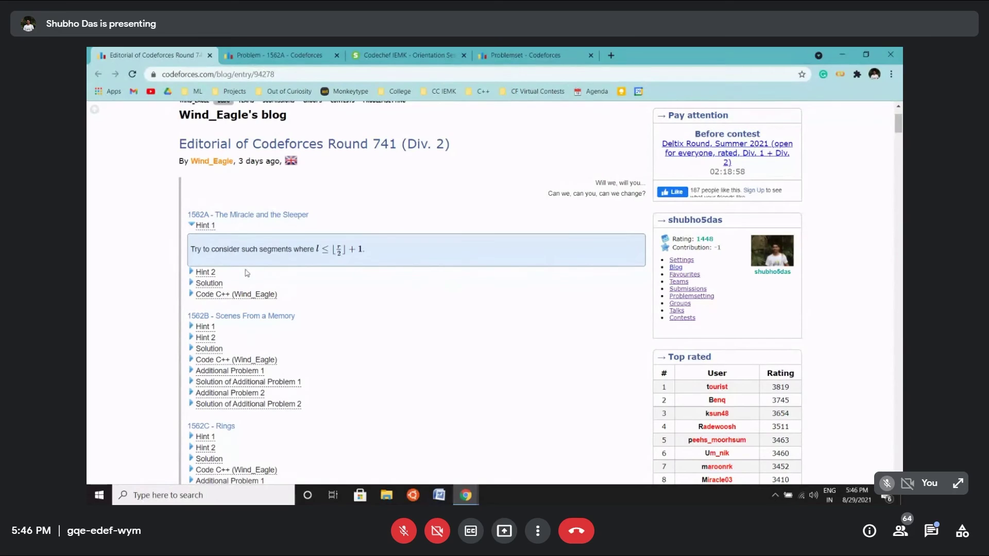
left_click(207, 272)
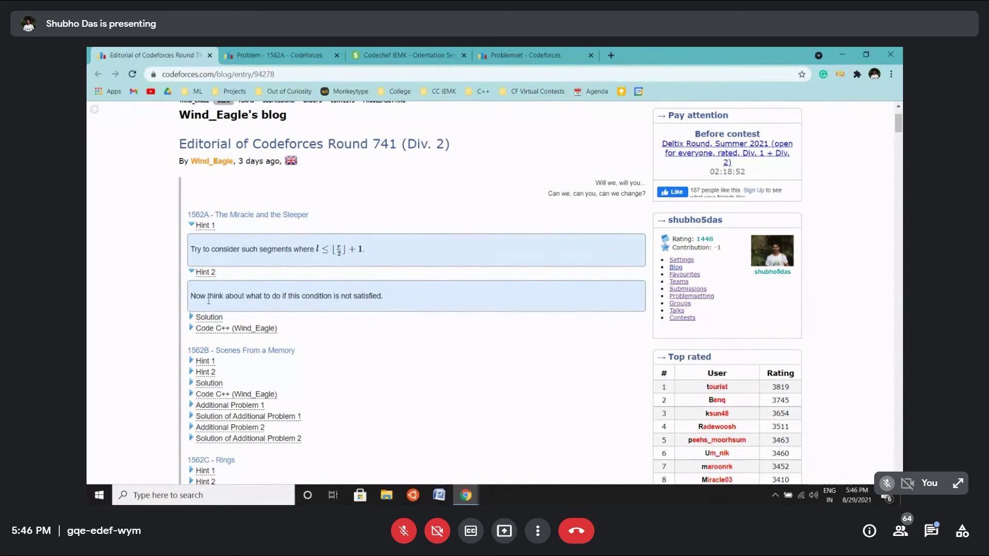
left_click(209, 318)
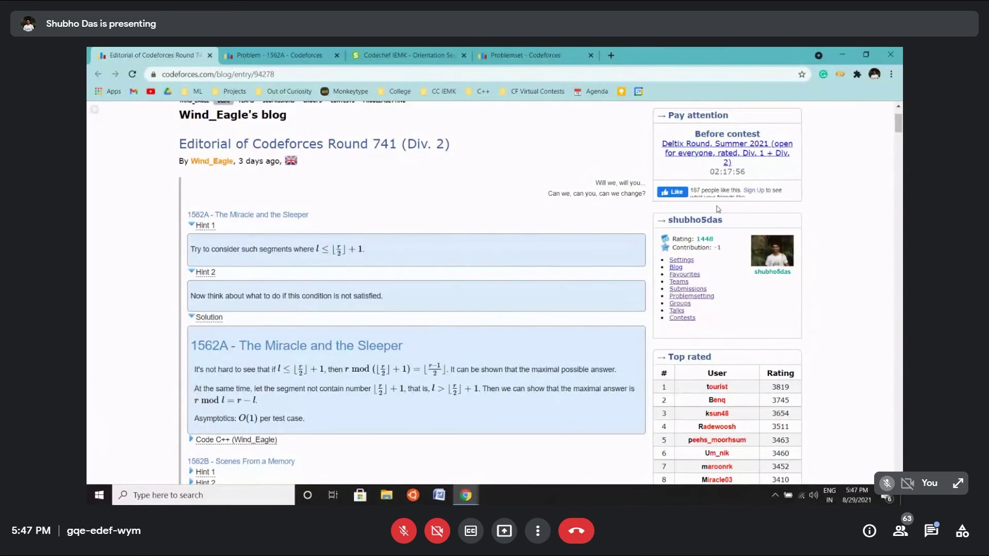
left_click_drag(716, 240, 695, 239)
left_click(452, 285)
scroll(720, 240, "up", 1)
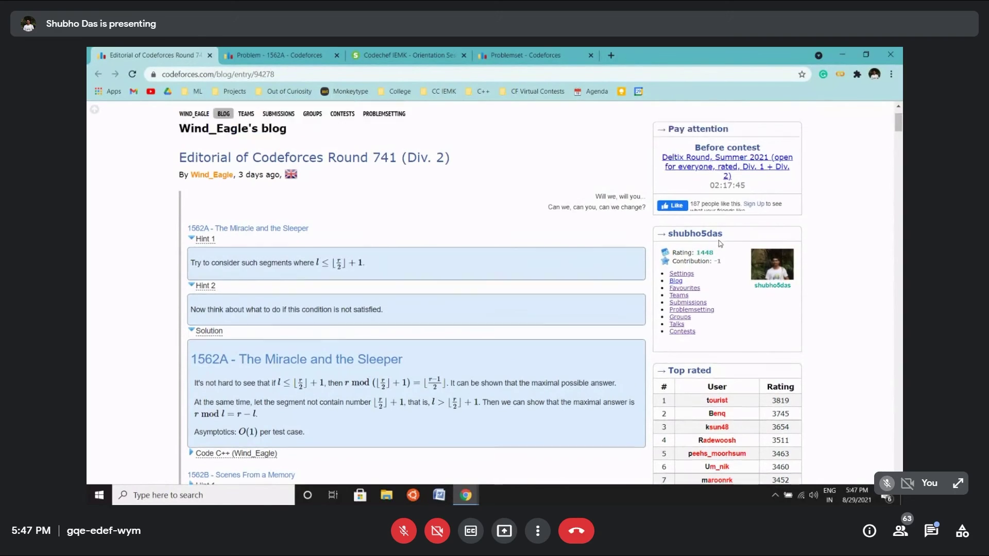
scroll(719, 240, "up", 2)
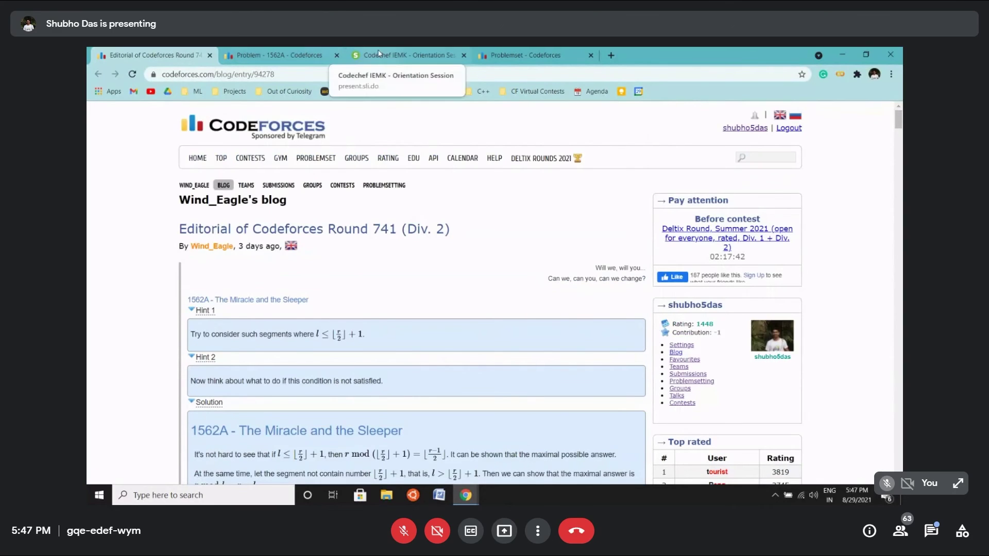
- Show the Codechef IEMK slides' Thank you slide full screen, then exit full screen
left_click_drag(381, 55, 140, 56)
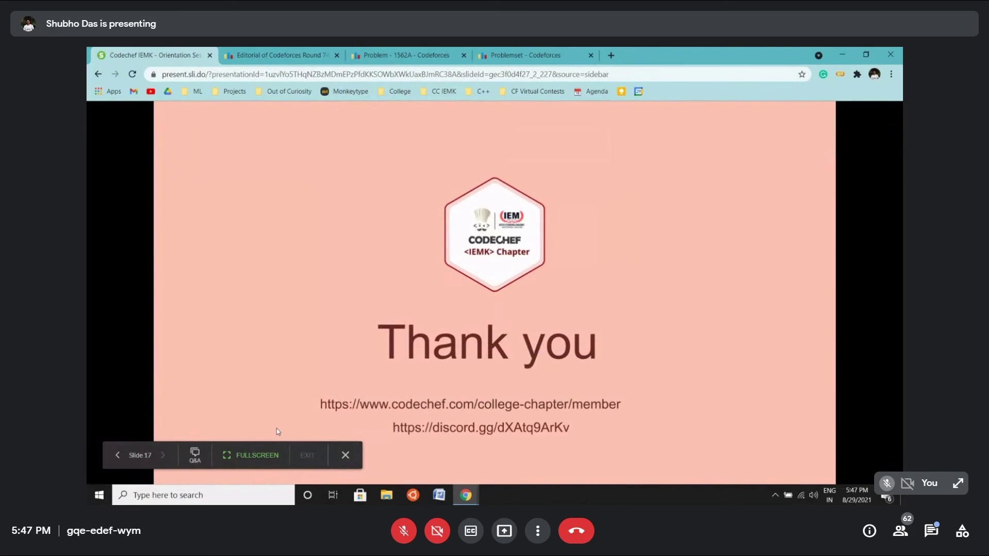
left_click(264, 458)
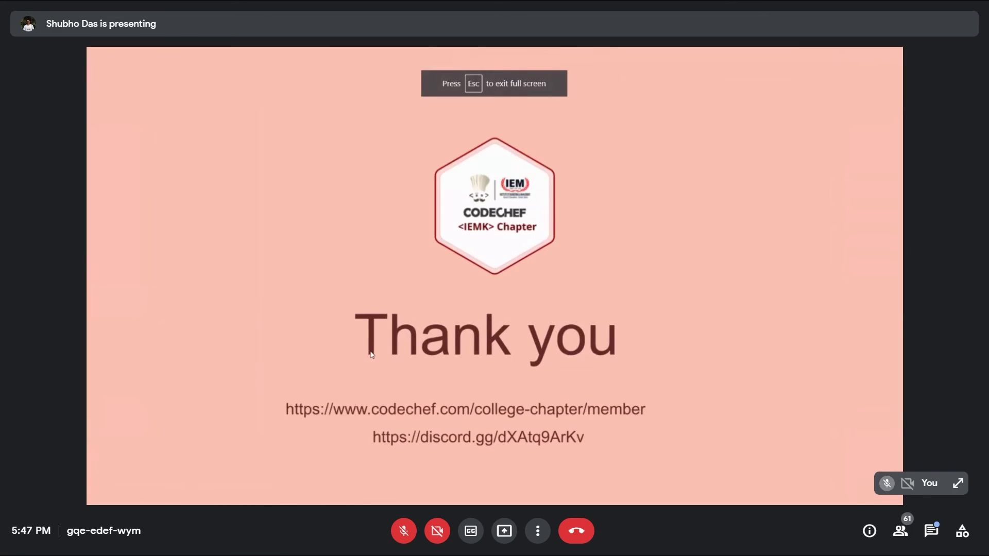
key("Escape")
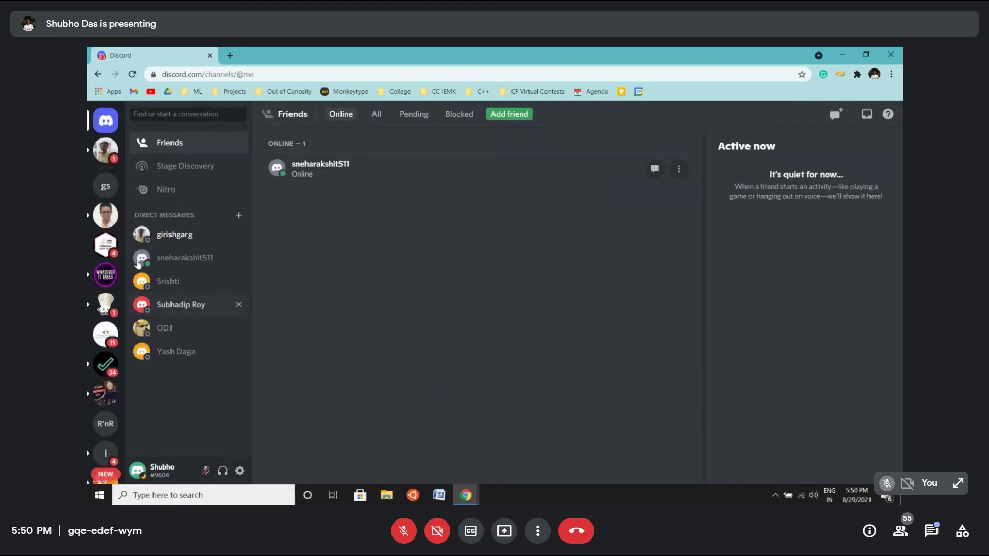
left_click(106, 245)
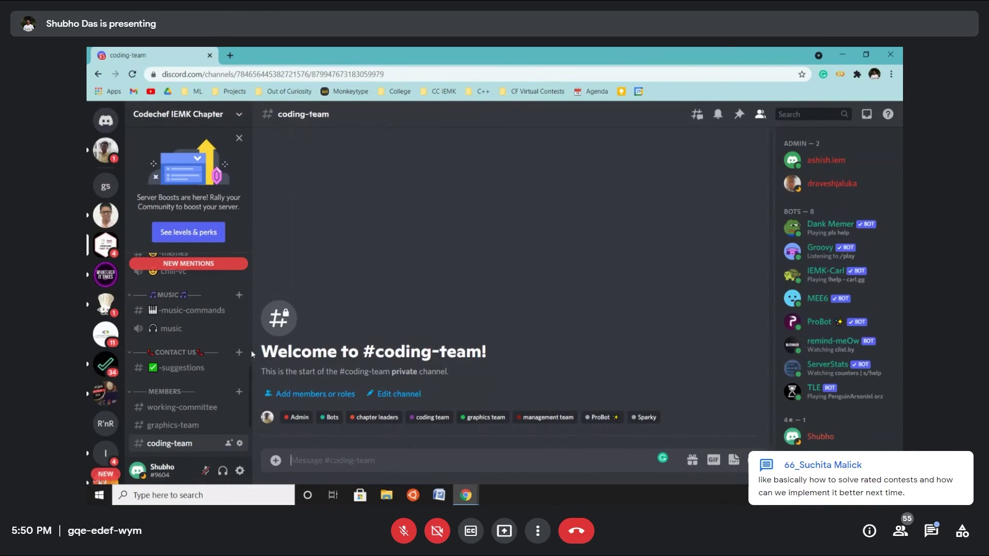
scroll(251, 380, "up", 8)
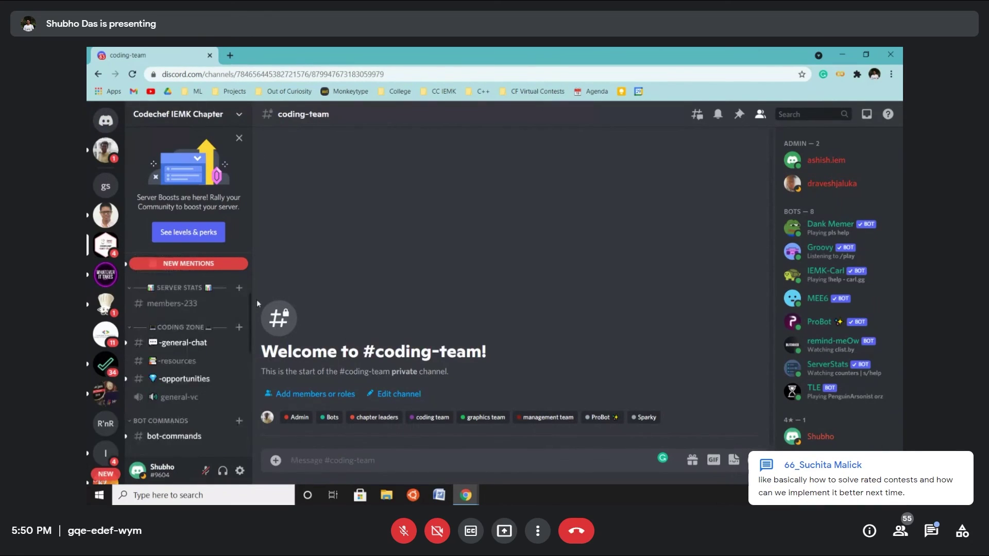
scroll(260, 268, "down", 3)
scroll(260, 294, "down", 3)
scroll(260, 317, "down", 3)
scroll(261, 339, "down", 3)
scroll(260, 339, "down", 2)
scroll(260, 344, "down", 2)
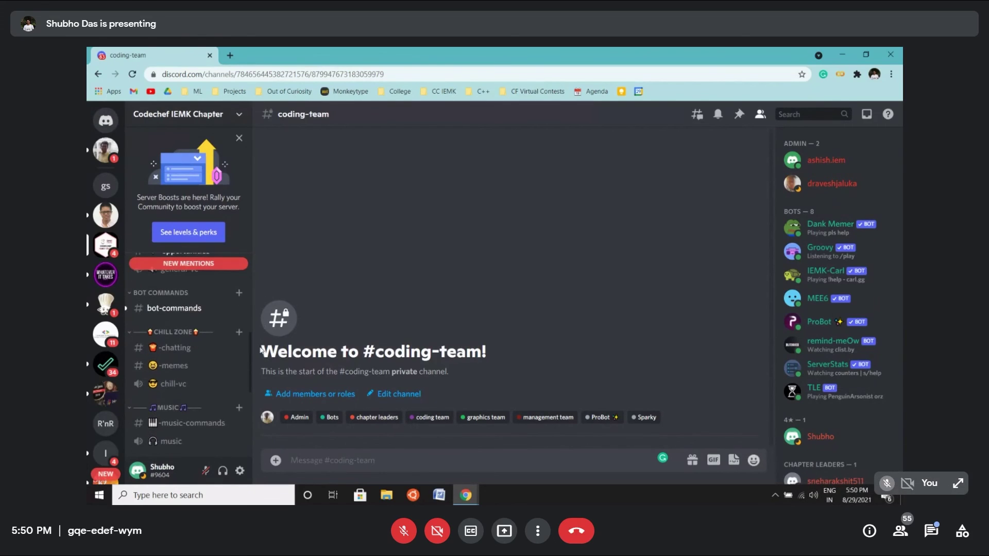
scroll(260, 352, "down", 2)
scroll(260, 360, "down", 1)
scroll(259, 349, "up", 2)
scroll(259, 332, "up", 2)
scroll(259, 318, "up", 2)
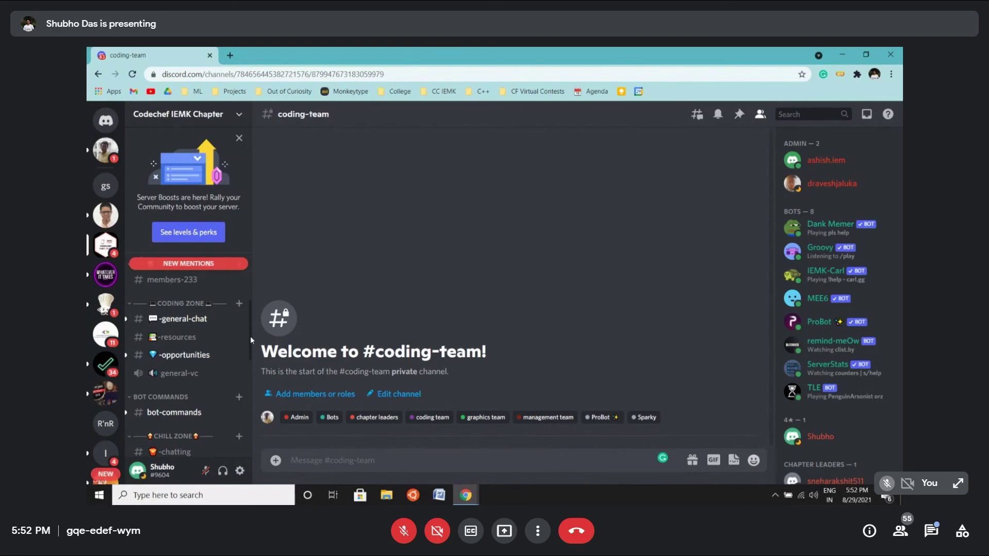
scroll(252, 341, "down", 2)
scroll(250, 340, "up", 3)
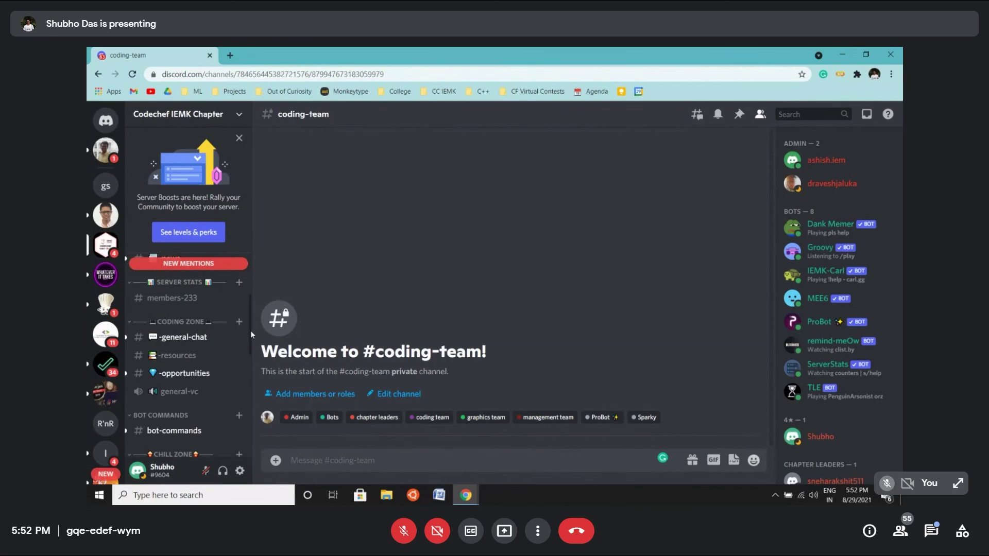
scroll(251, 333, "up", 2)
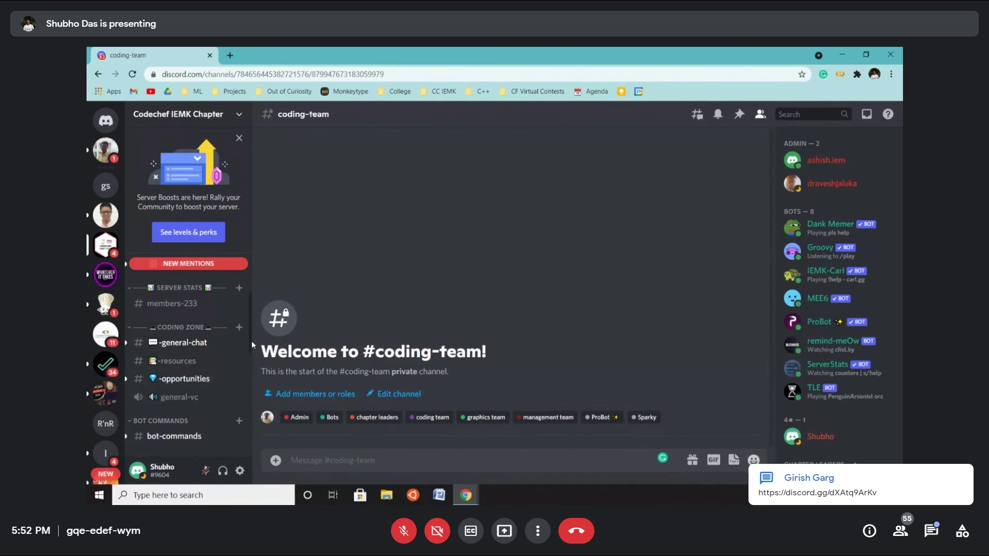
scroll(250, 350, "down", 2)
scroll(249, 353, "down", 2)
scroll(250, 364, "down", 2)
scroll(250, 374, "down", 2)
scroll(251, 385, "down", 1)
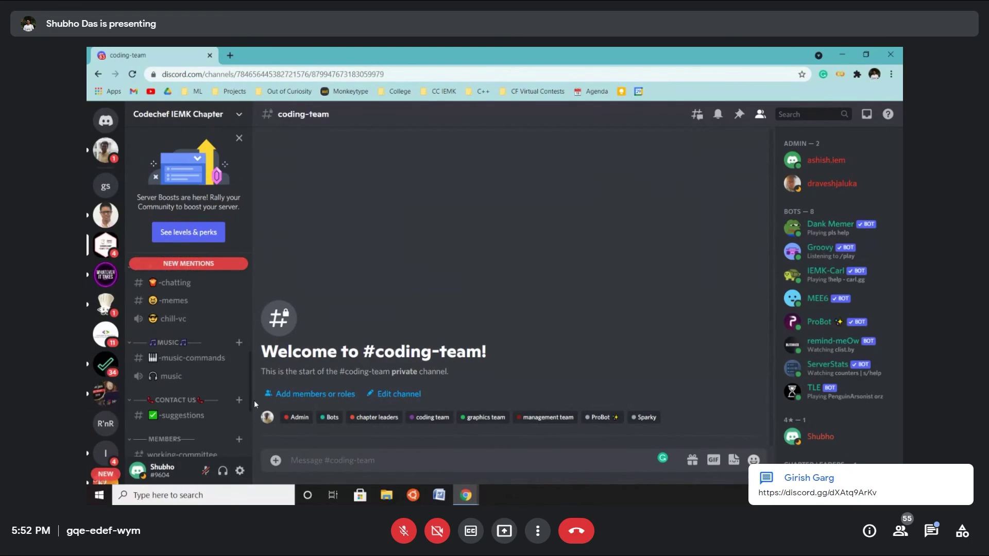
scroll(254, 401, "down", 4)
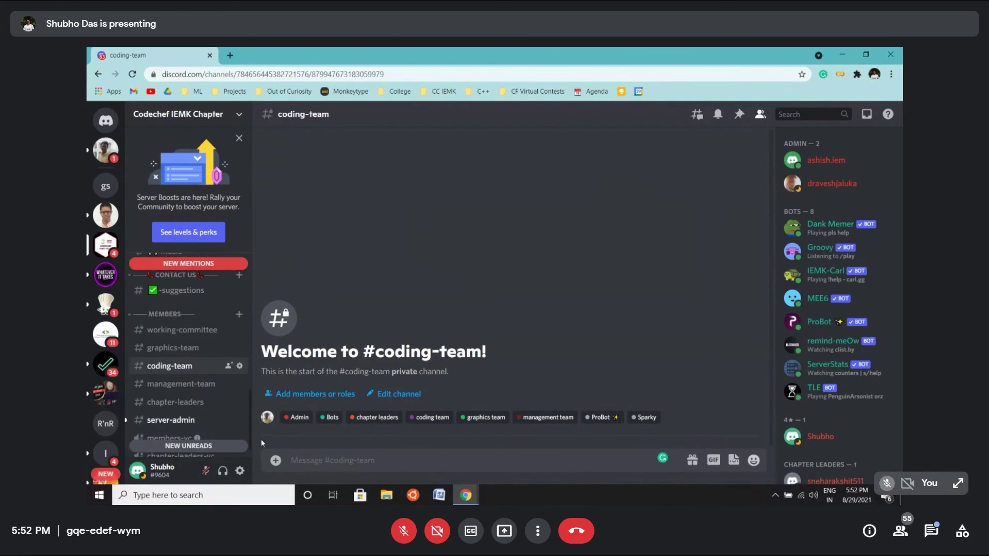
scroll(258, 402, "down", 3)
scroll(255, 371, "down", 3)
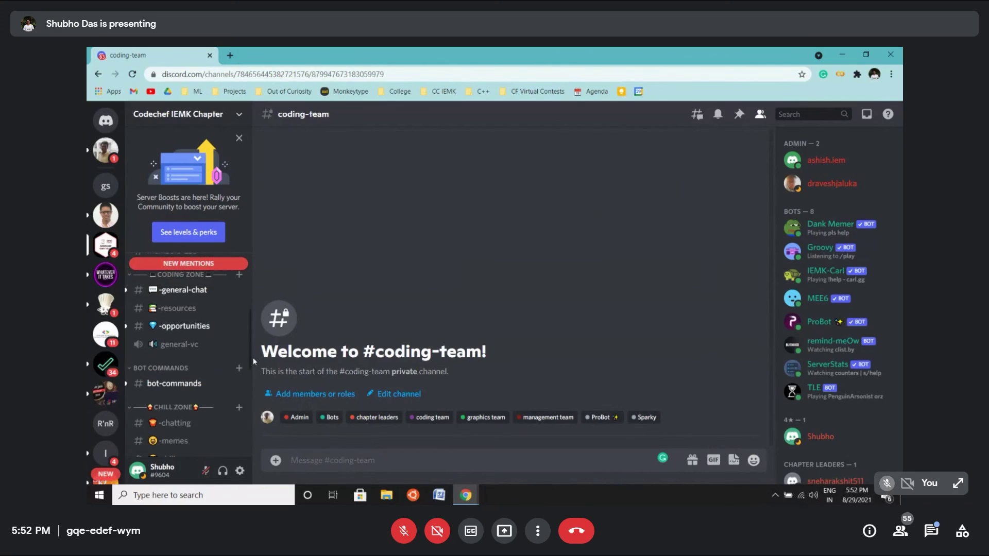
scroll(253, 361, "up", 2)
scroll(253, 348, "up", 2)
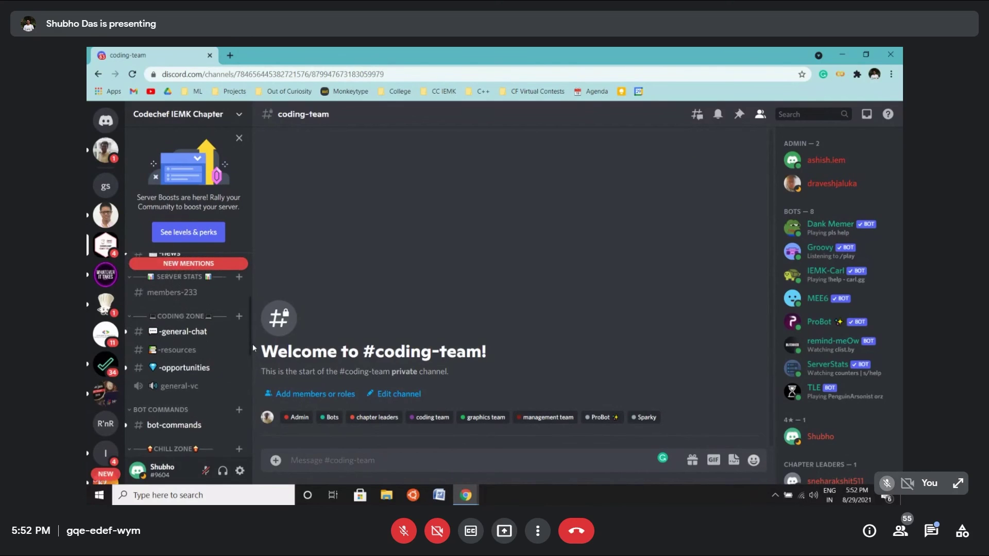
scroll(251, 336, "up", 1)
scroll(252, 332, "up", 2)
scroll(248, 321, "up", 2)
scroll(249, 312, "up", 2)
scroll(250, 310, "up", 1)
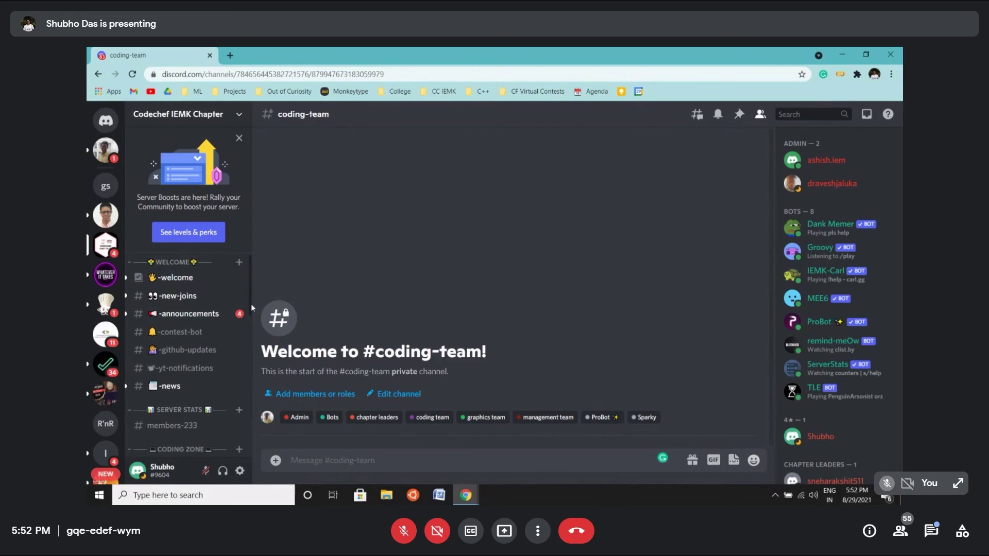
scroll(251, 304, "down", 2)
scroll(256, 337, "down", 2)
scroll(256, 338, "down", 2)
scroll(256, 348, "down", 1)
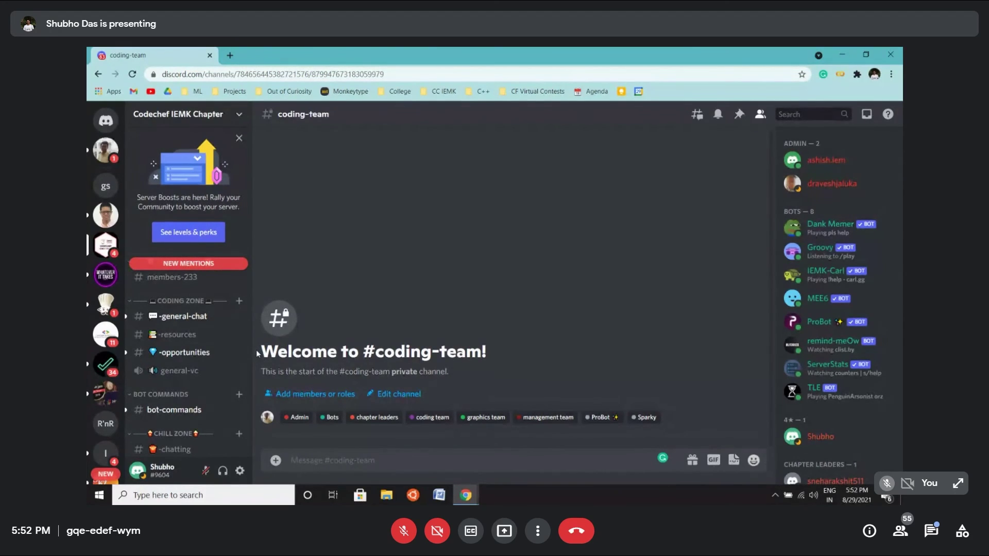
- Toggle the Discord server full screen with F11, then Alt+Tab to the Thank you slide window
key("F11")
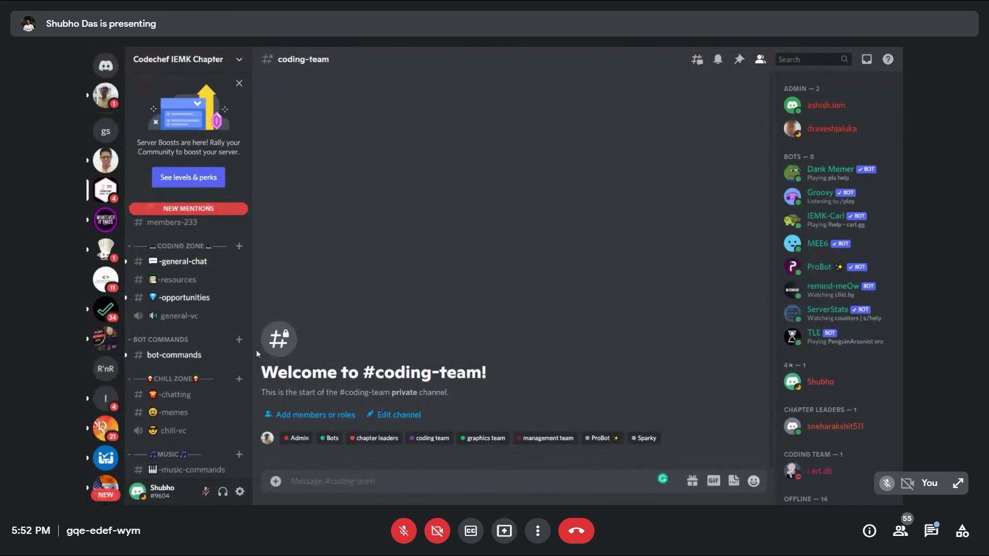
key("F11")
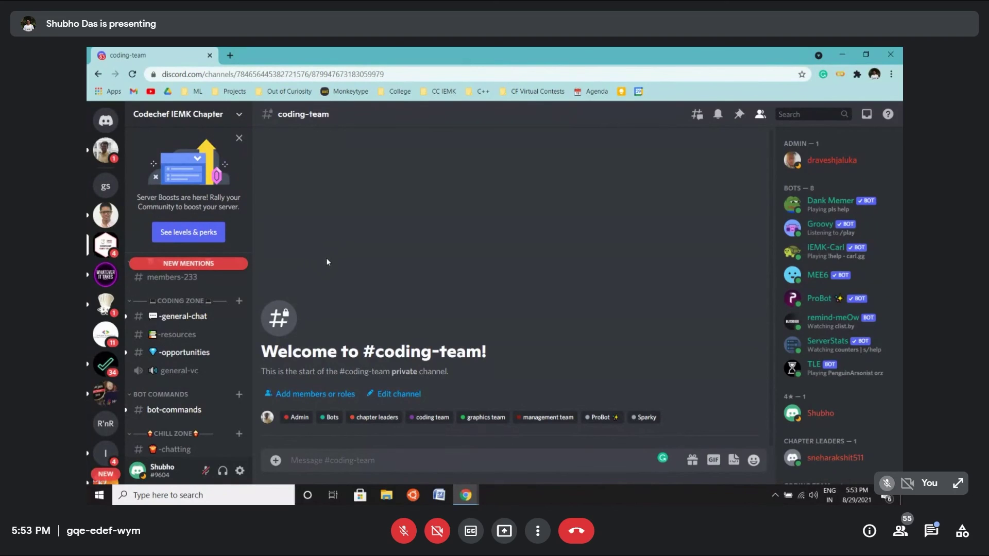
key("F11")
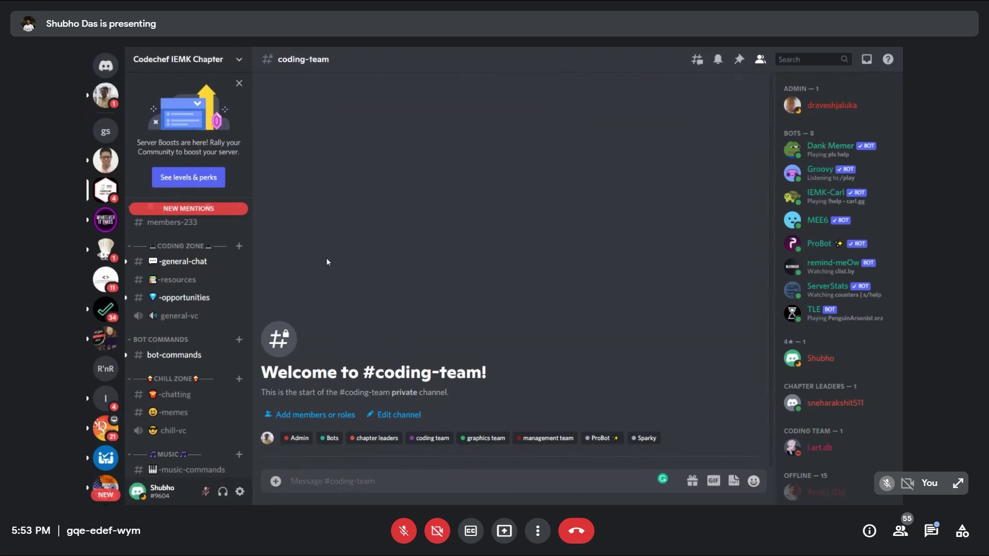
key("alt+Tab")
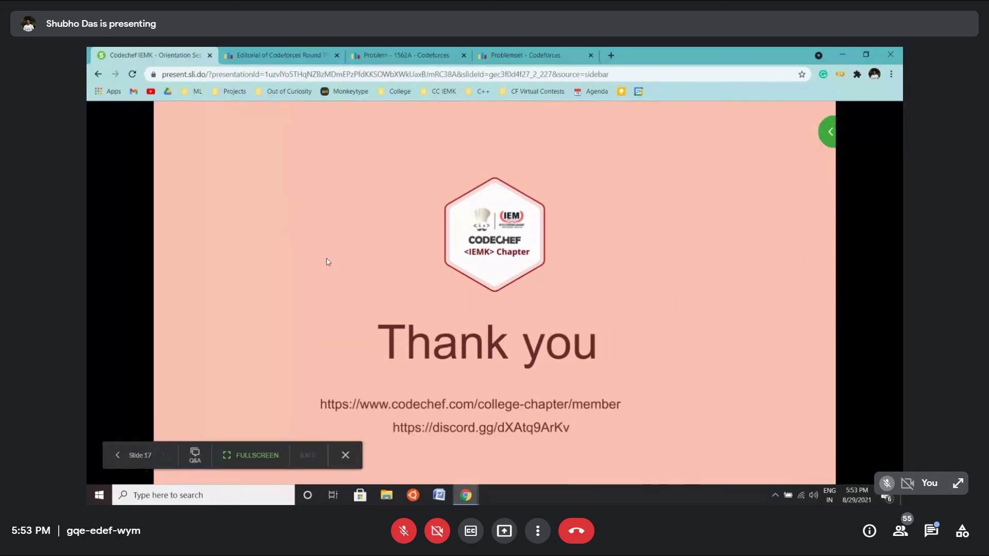
- Make the Thank you slide with chapter and Discord invite links fill the screen with F11
key("F11")
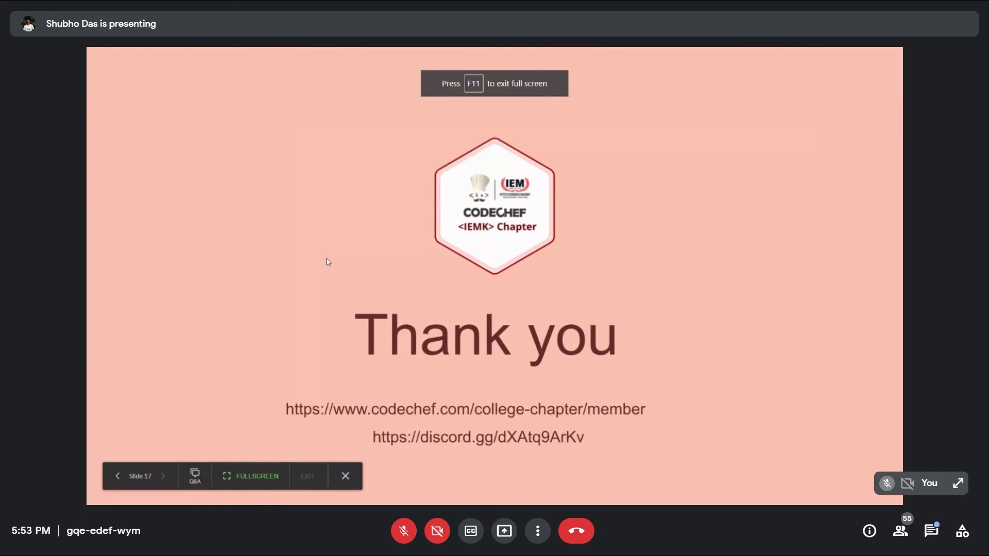